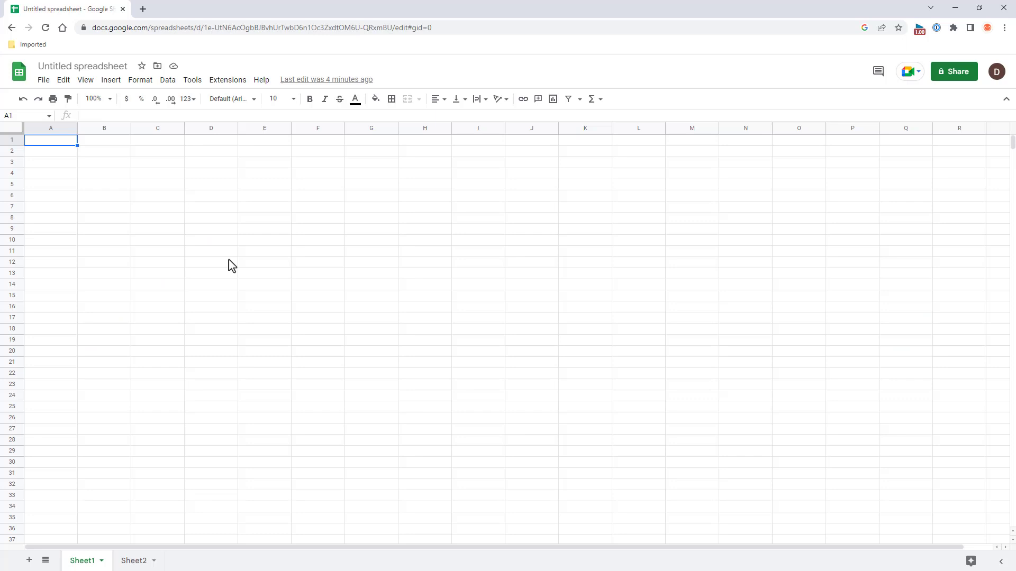
Enter the heading Target over 100 in column A and the heading List in C1.
type("Target")
key("Return")
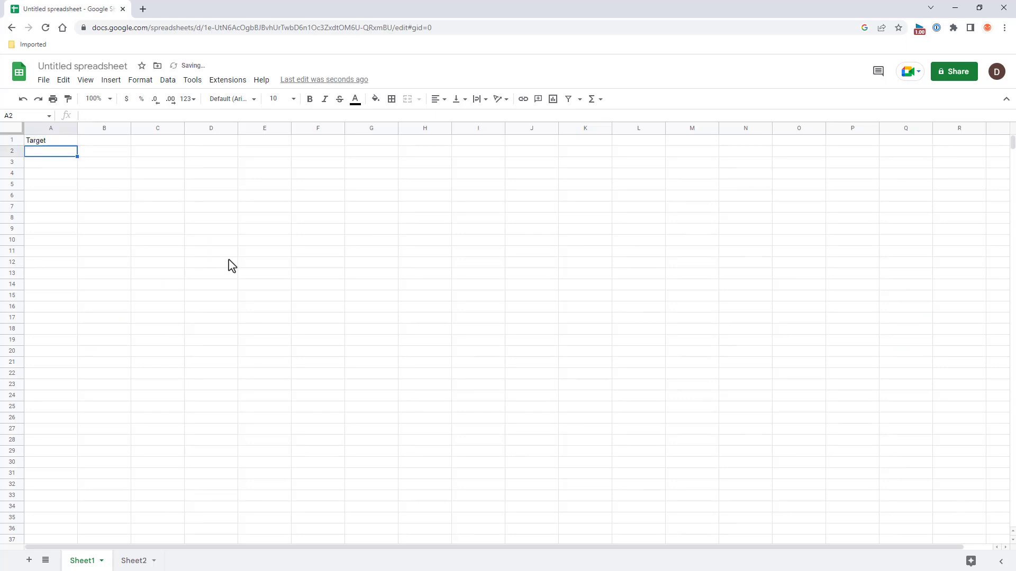
type("100")
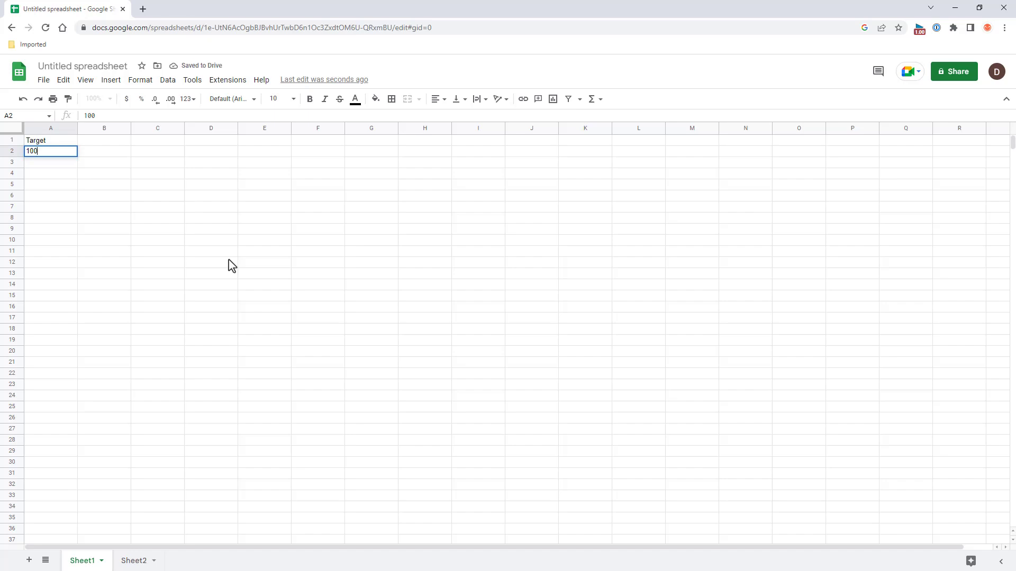
left_click(158, 140)
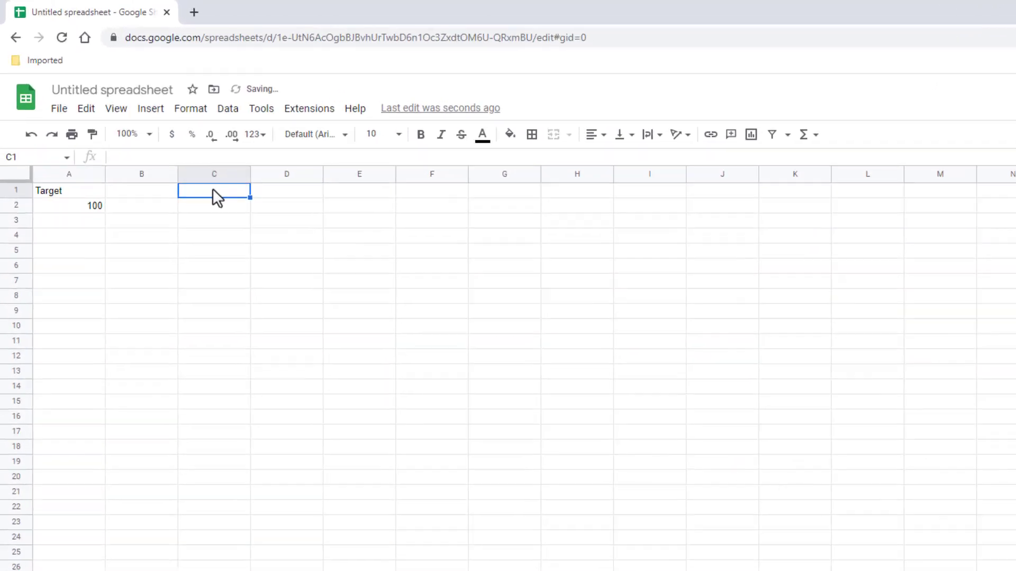
type("List")
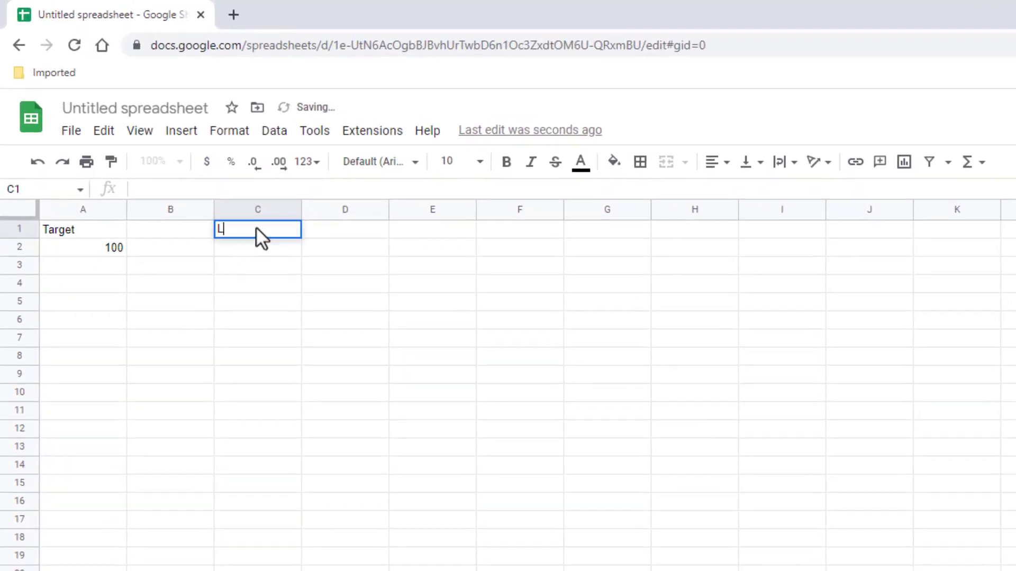
key("Return")
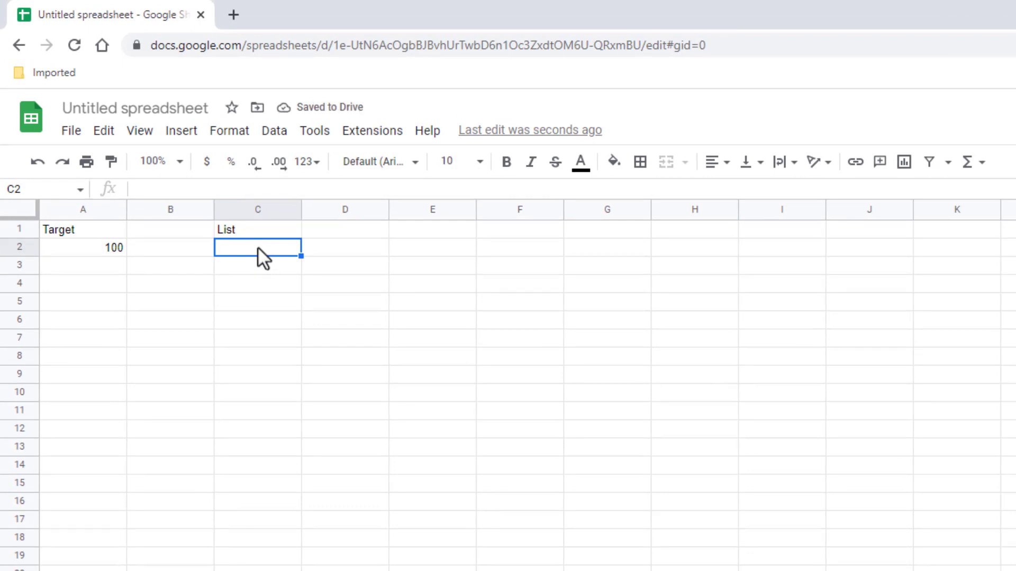
Enter =RANDBETWEEN(1,A2) in C2 to draw a random integer up to the target.
type("=rand")
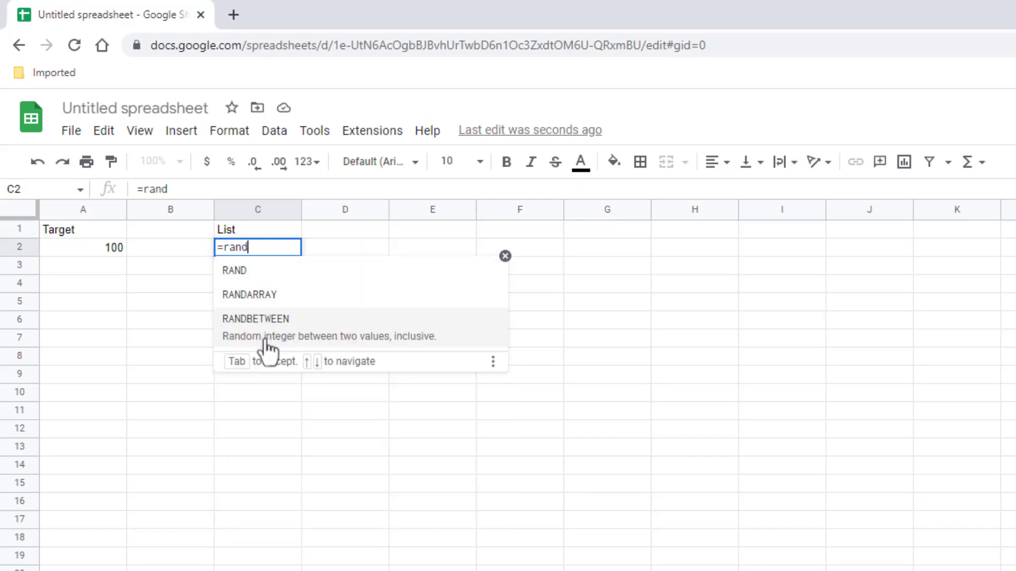
left_click(265, 340)
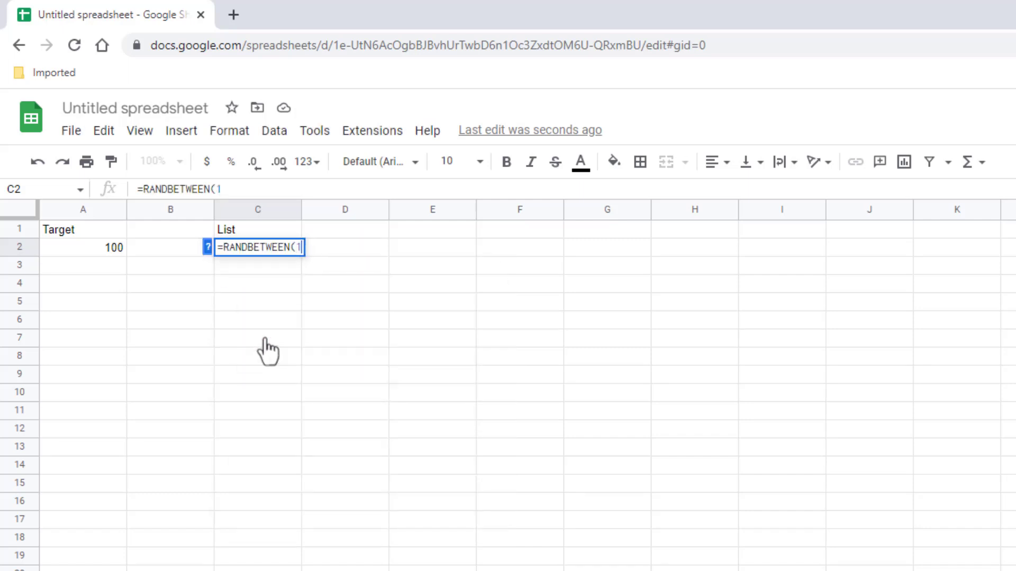
type("1,")
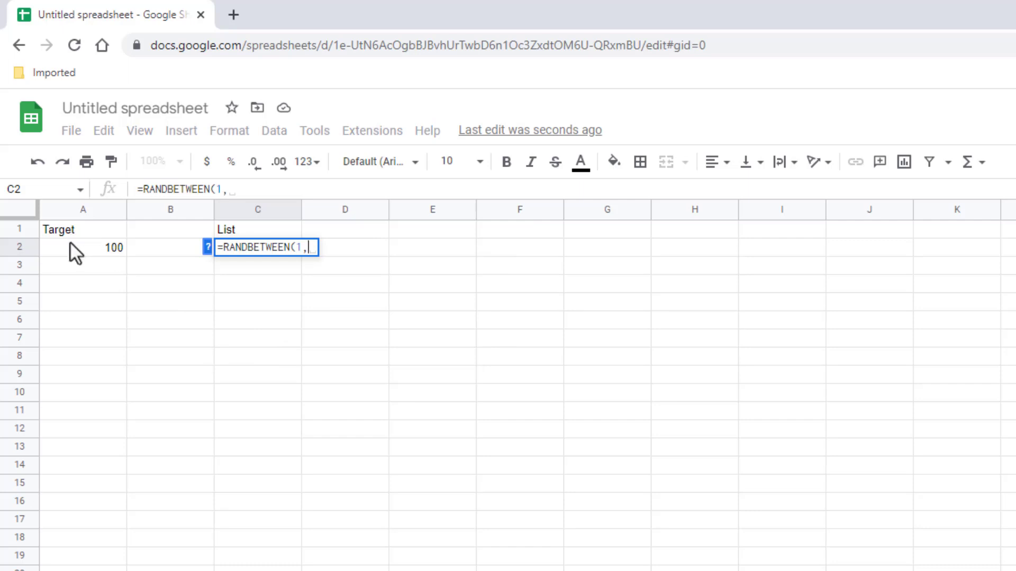
left_click(70, 244)
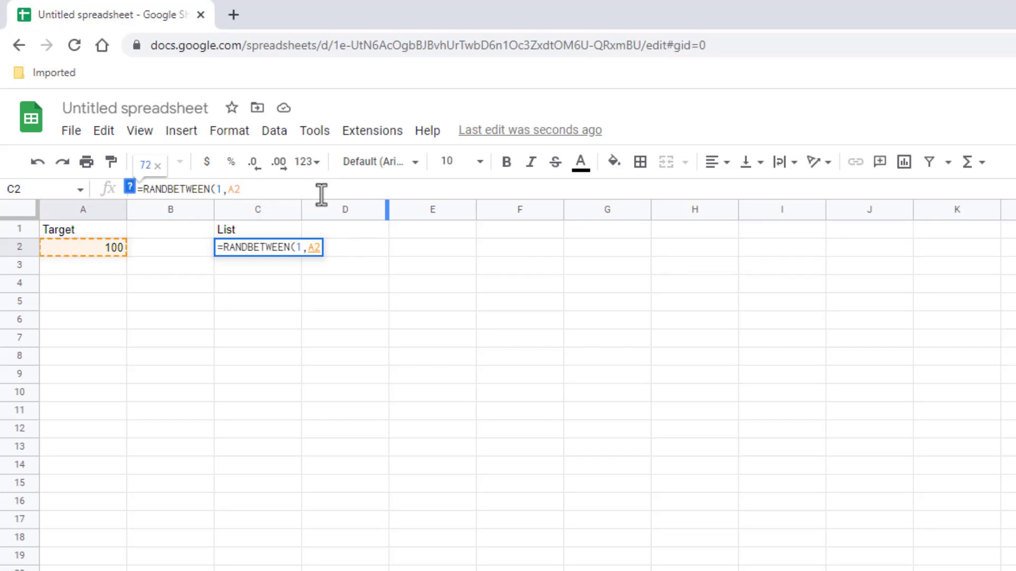
type(")")
key("Return")
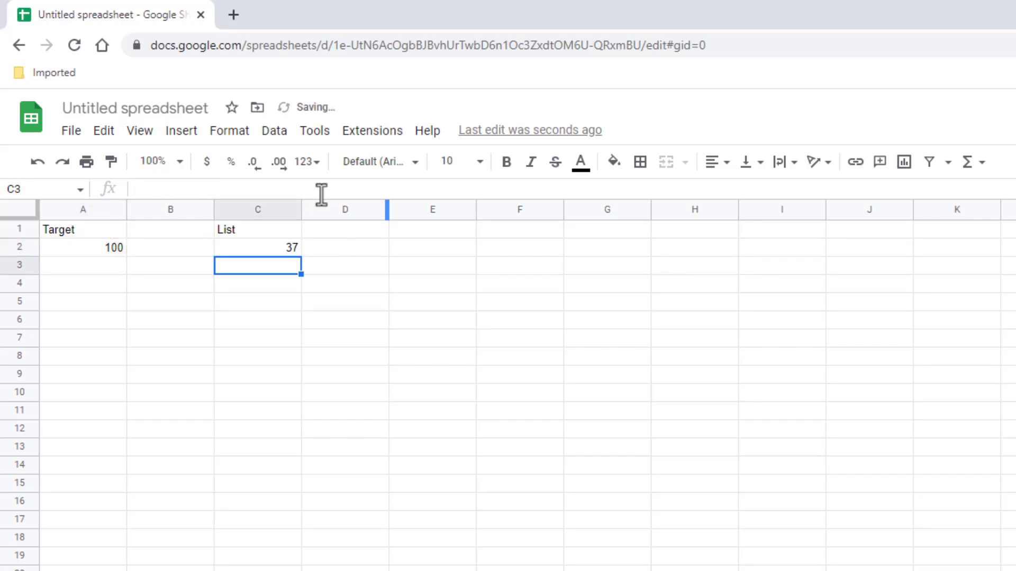
Show C2's formula text in D2 with =FORMULATEXT(C2).
left_click(353, 242)
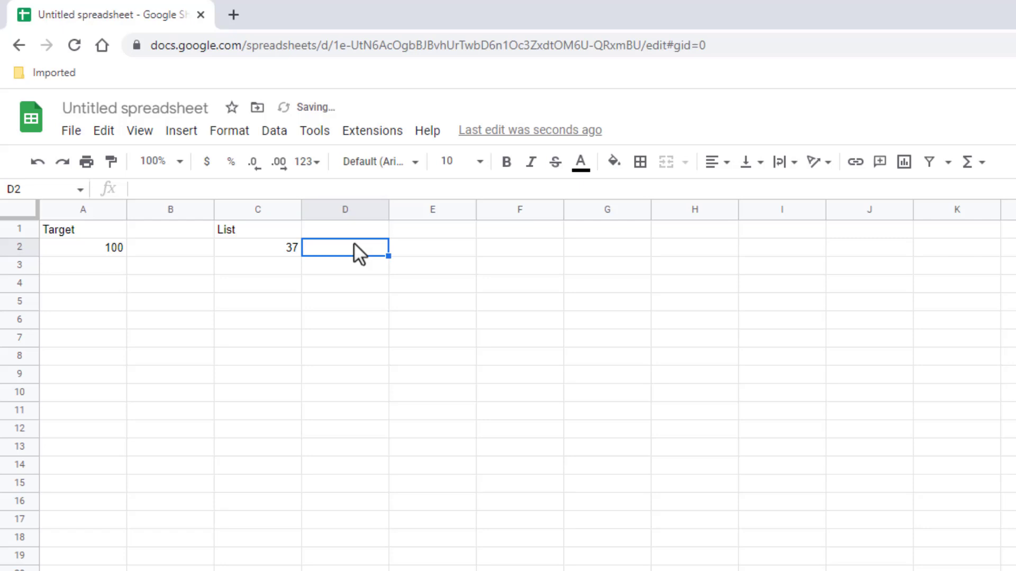
type("=for")
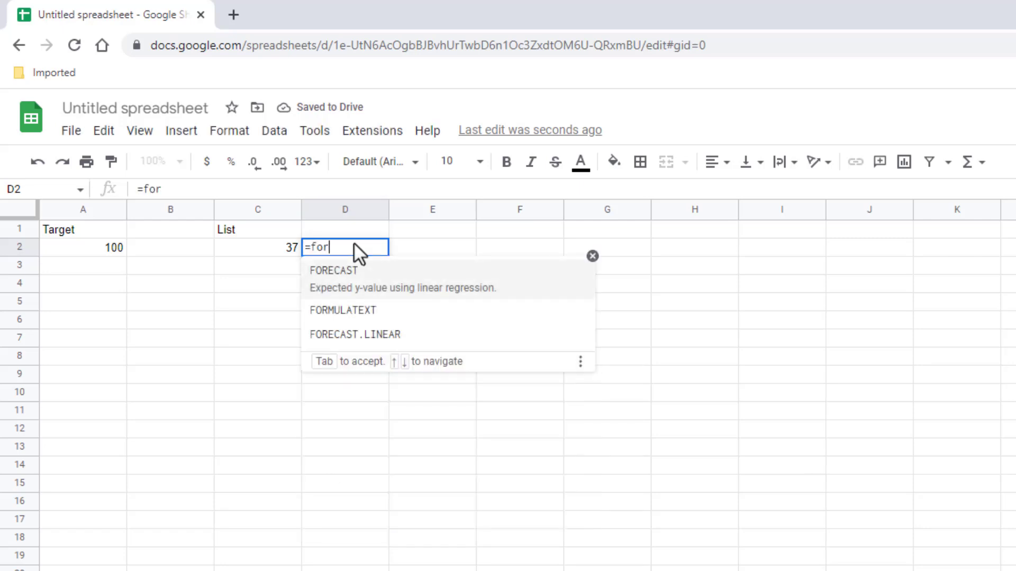
left_click(364, 320)
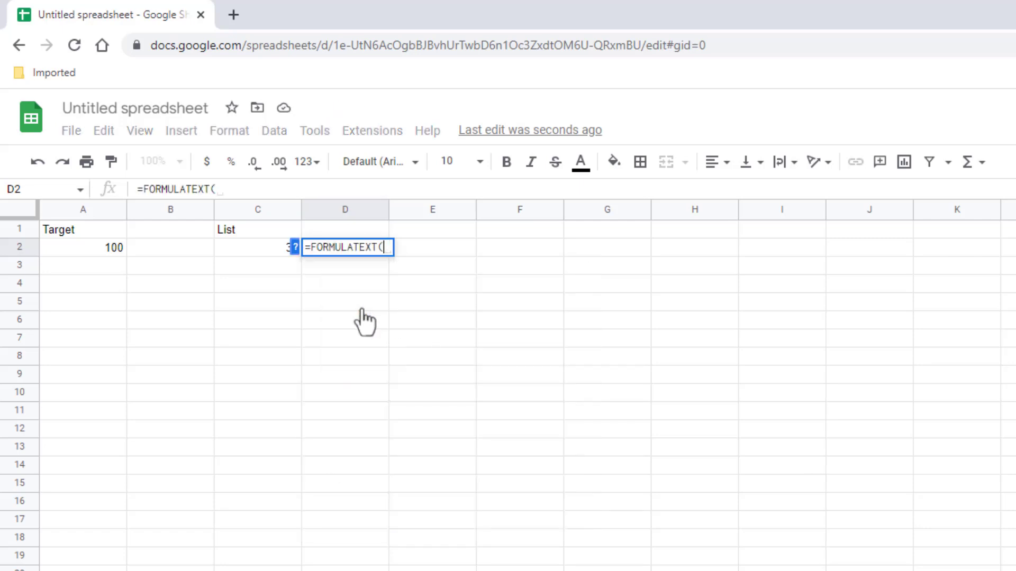
left_click(269, 251)
key("Return")
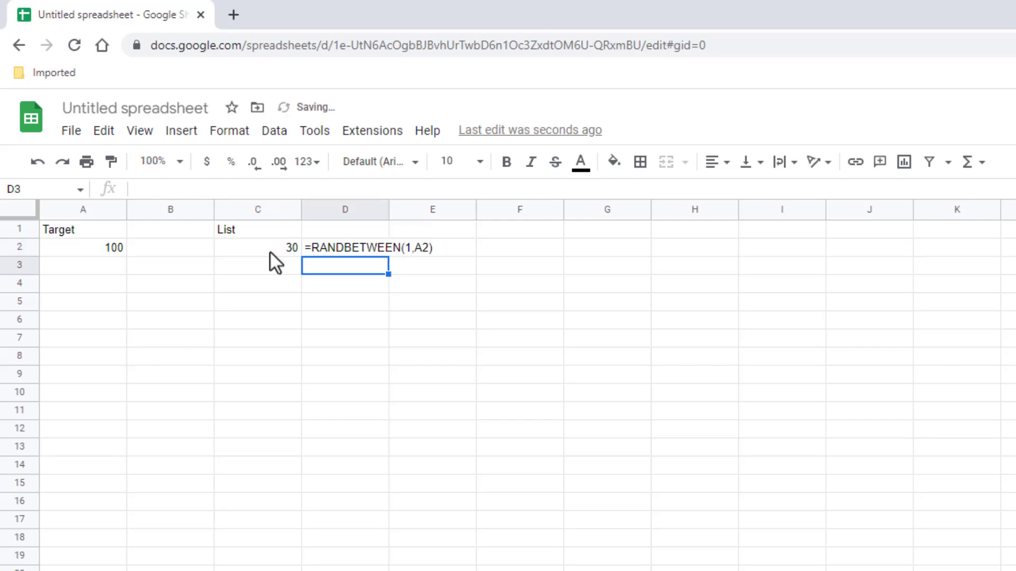
left_click(269, 268)
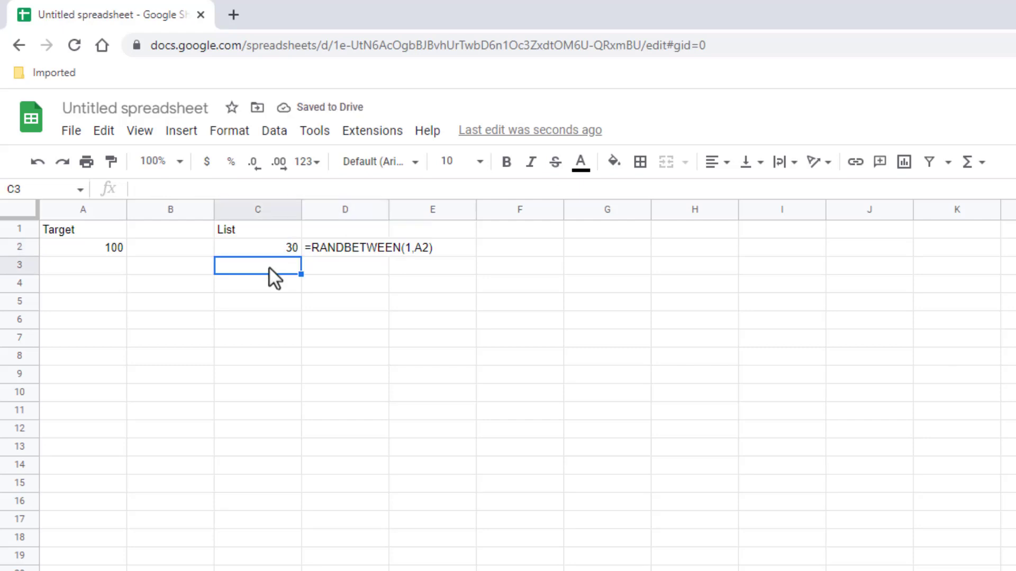
Start C3's formula as =RANDBETWEEN(1,($A$2 with the target locked absolute.
type("=")
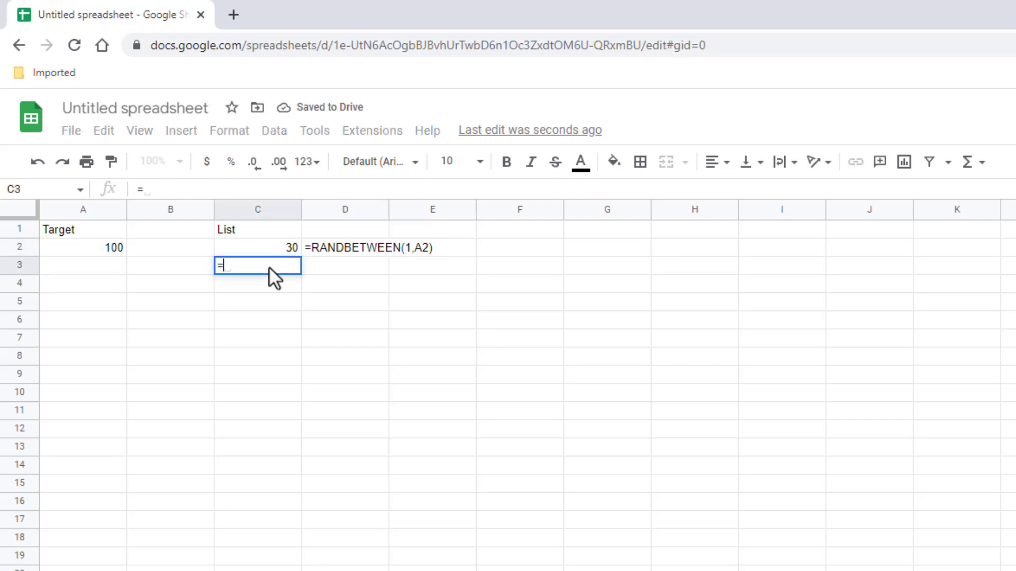
type("randb")
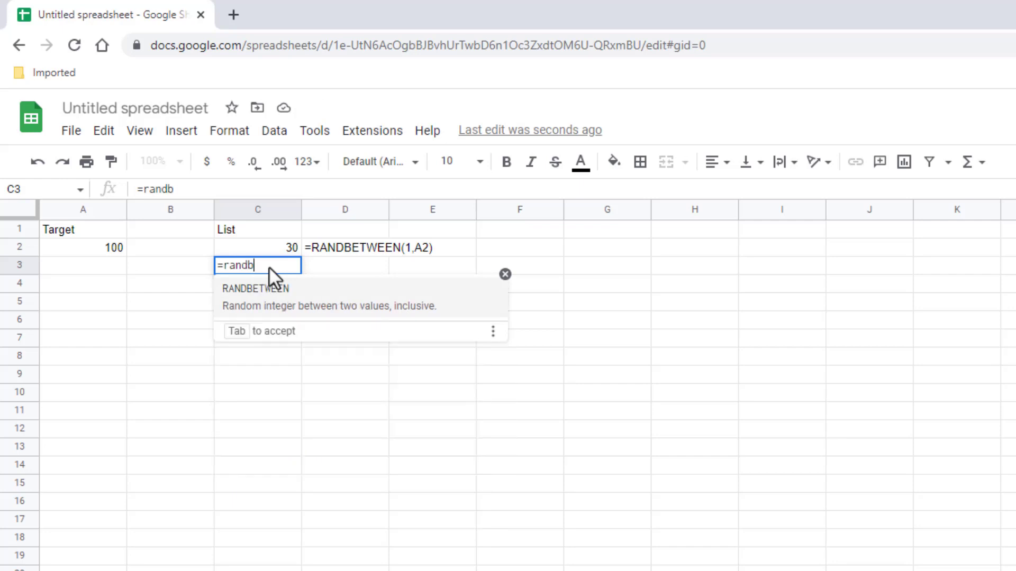
key("Tab")
type("1,")
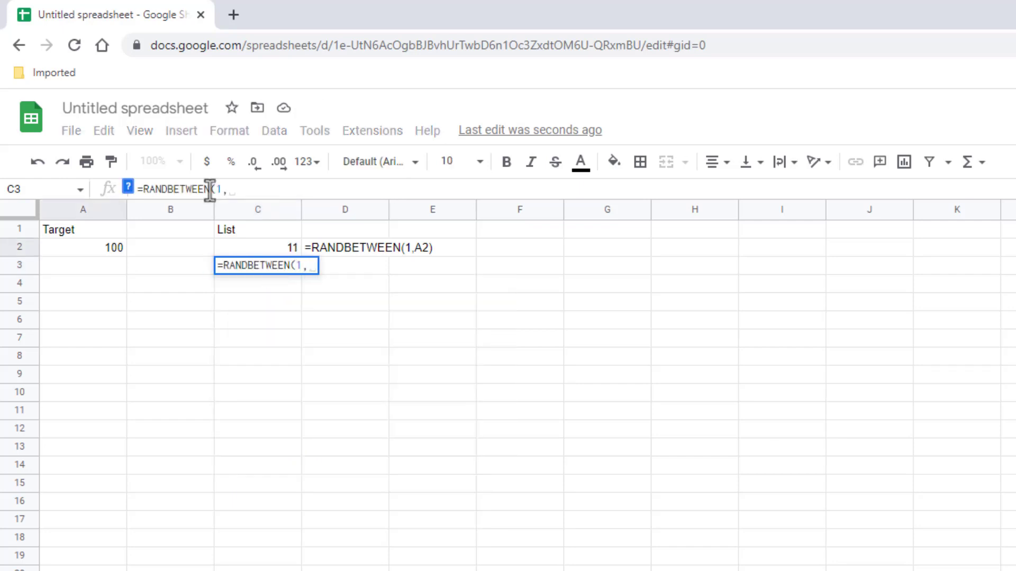
type("(")
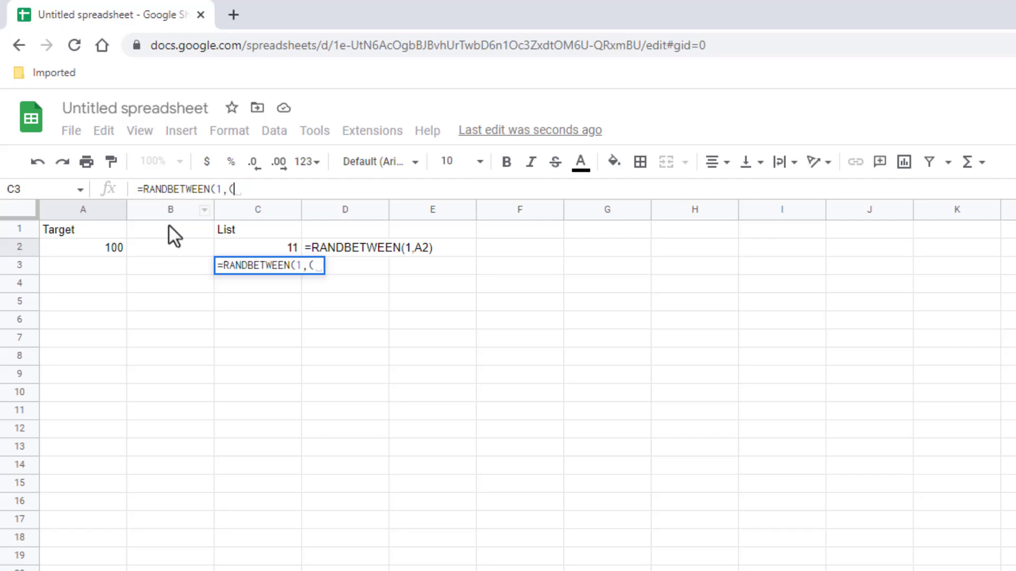
left_click(85, 247)
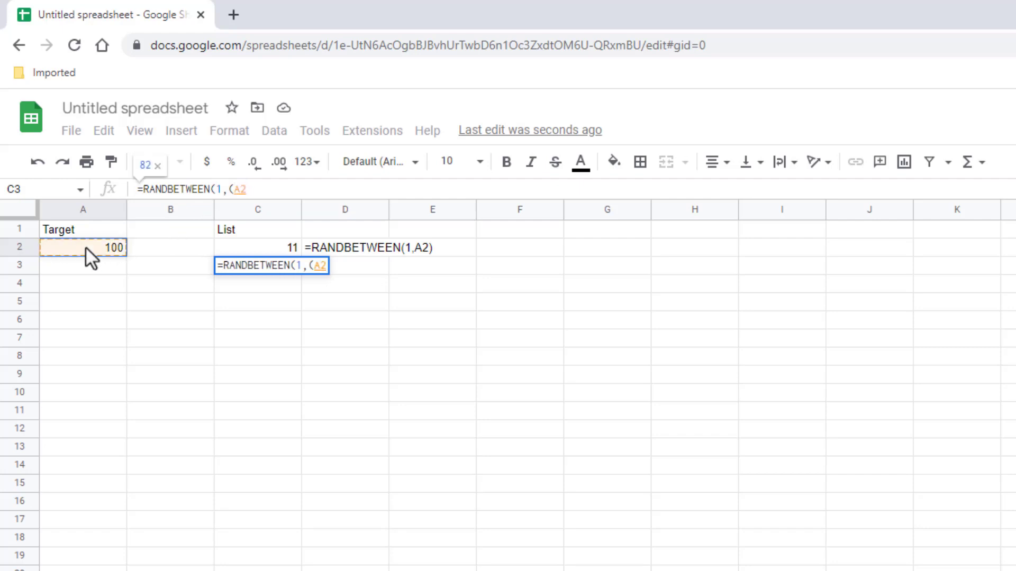
key("F4")
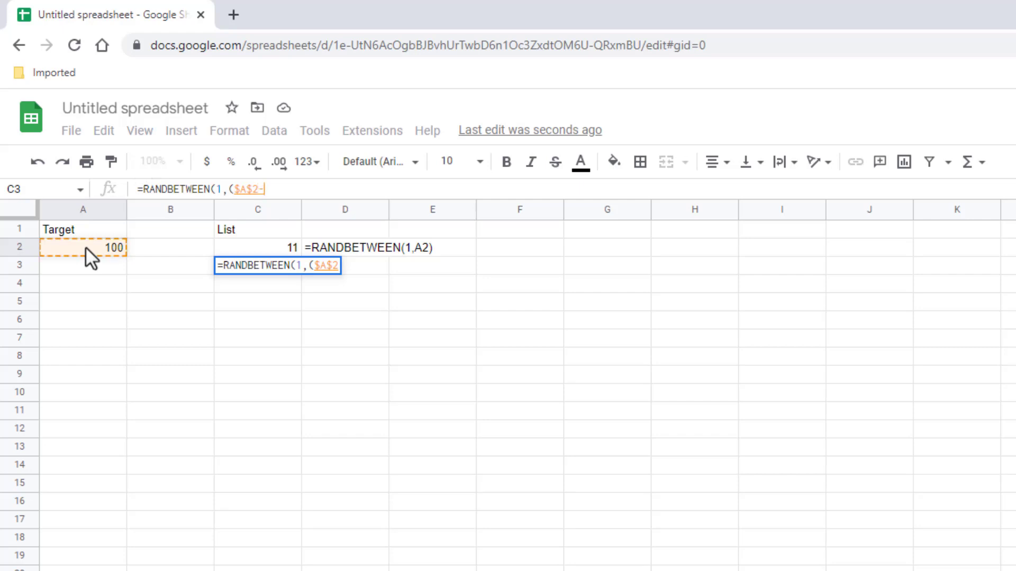
Finish C3 by subtracting sum($C$2:C2) from the target, giving =RANDBETWEEN(1,($A$2-sum($C$2:C2))).
type("-sum")
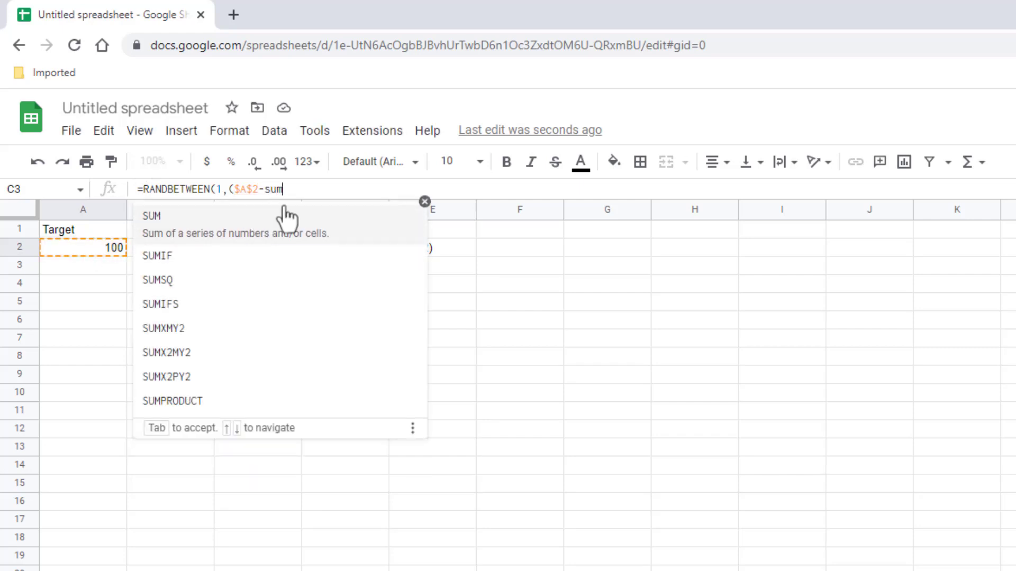
left_click(425, 202)
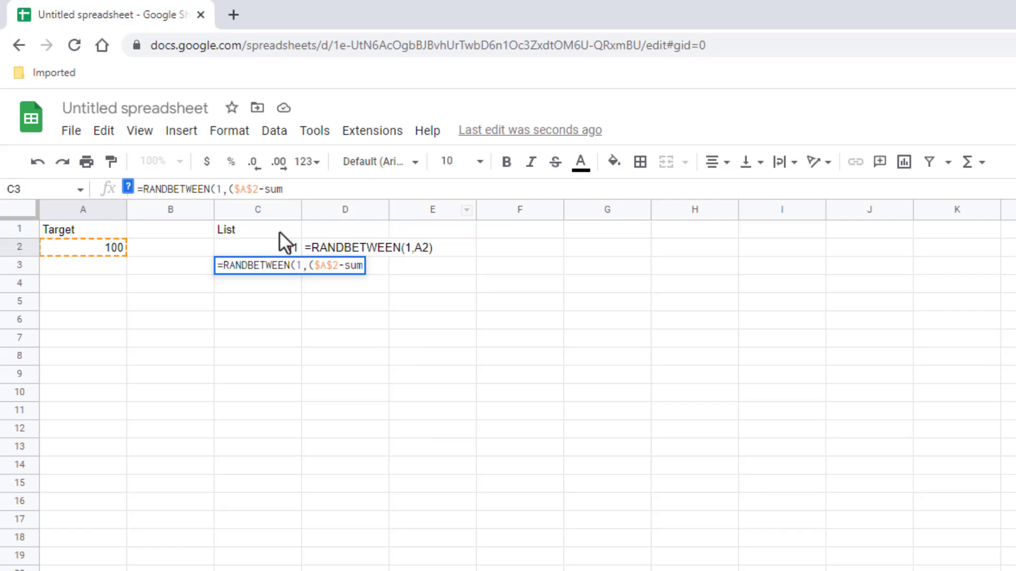
left_click(299, 192)
type("(")
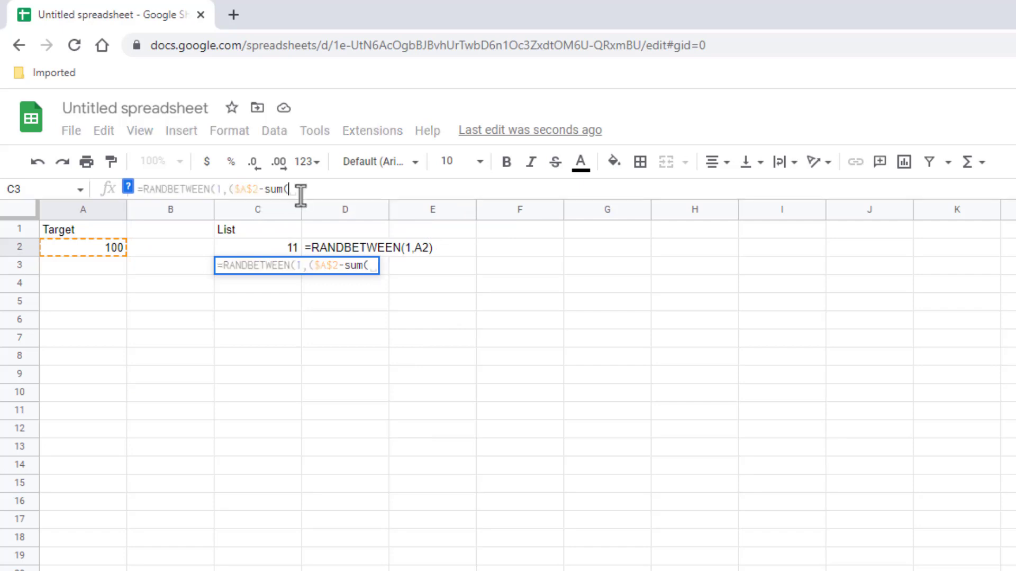
left_click(263, 248)
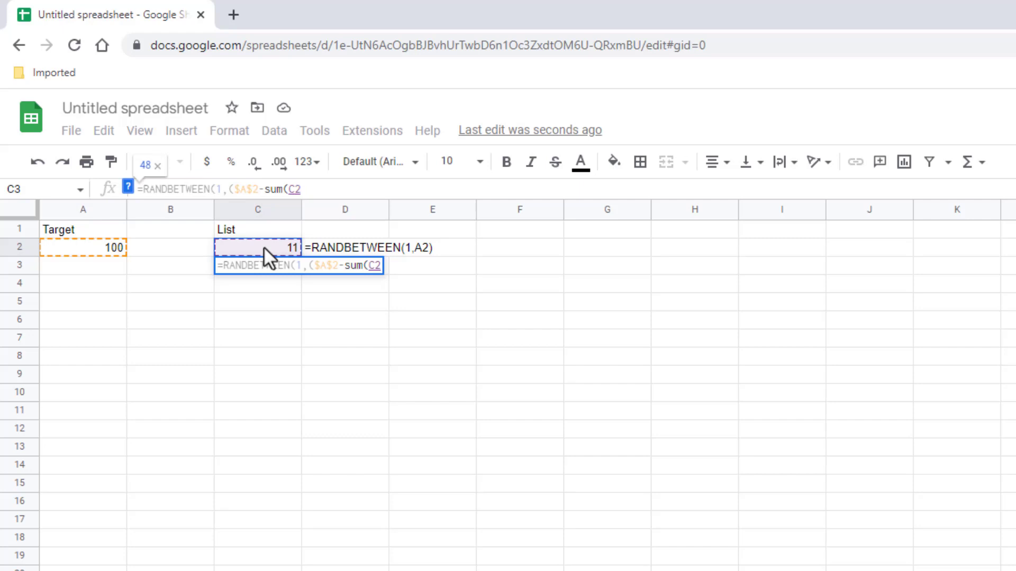
key("F4")
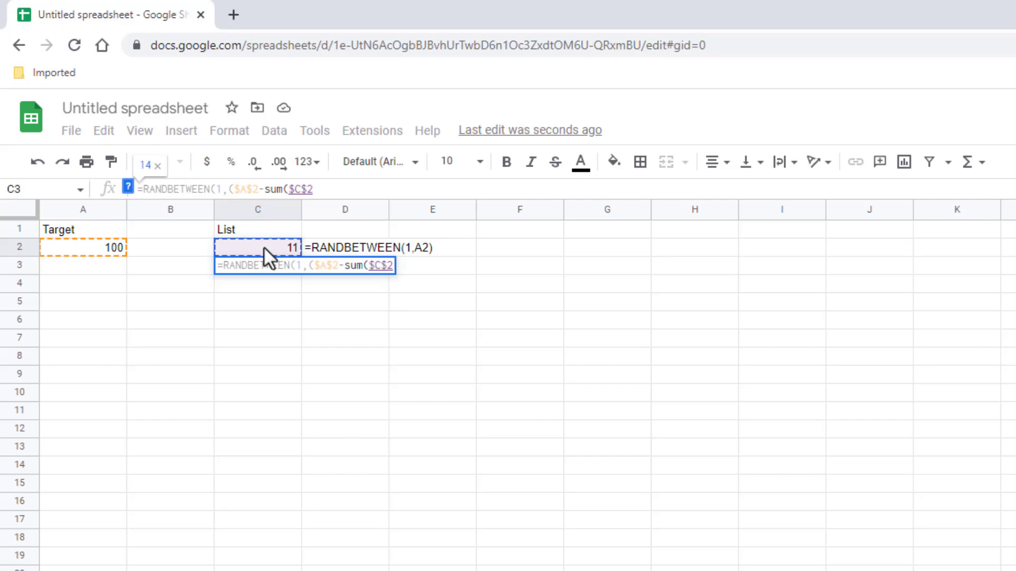
type(":")
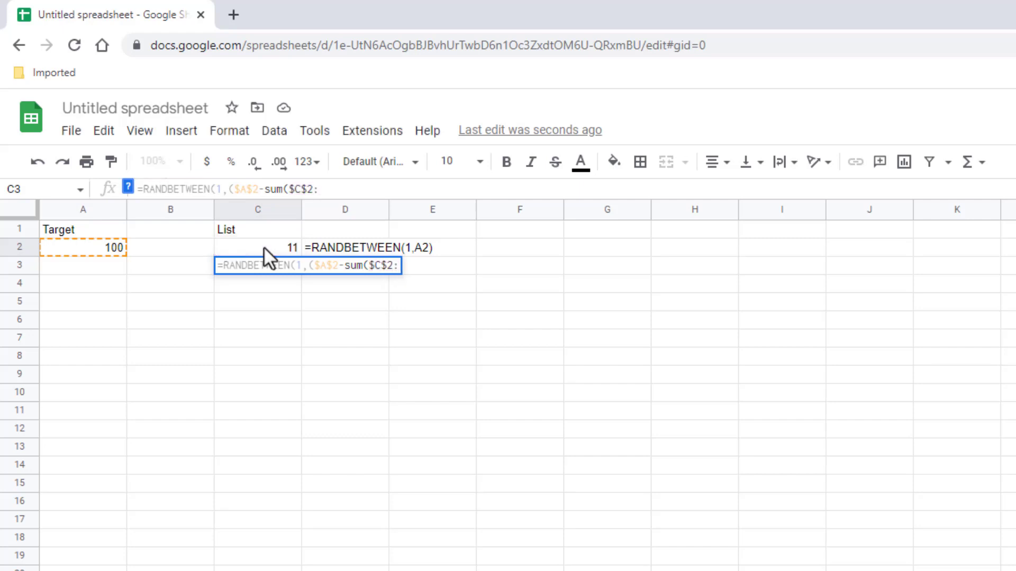
type("c2")
left_click(340, 190)
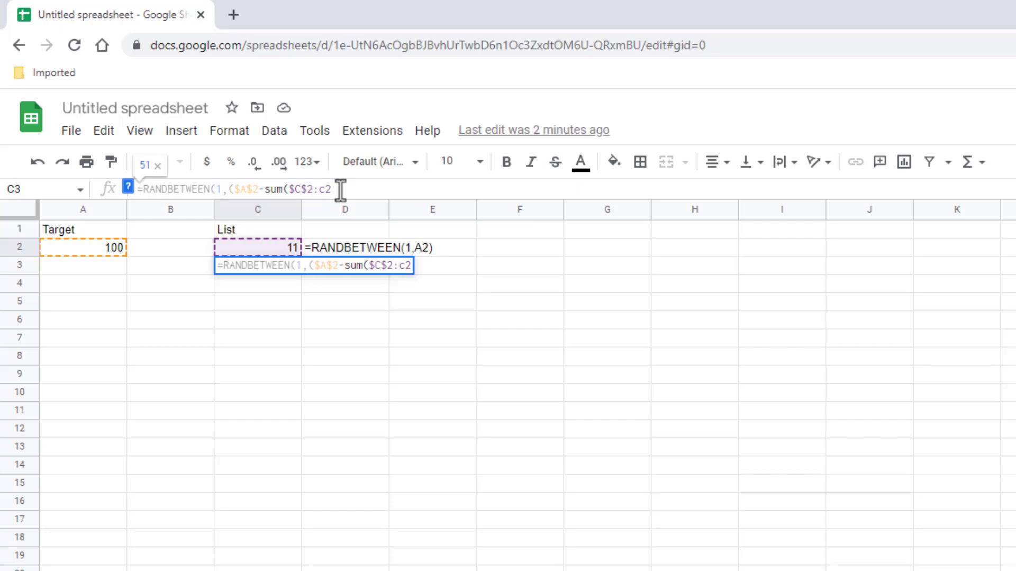
type(")")
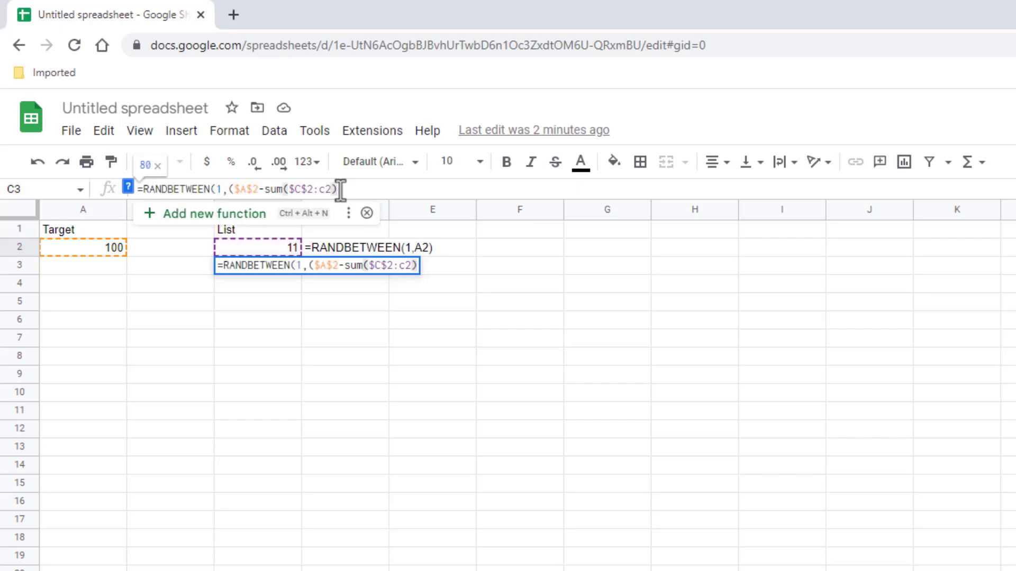
key("Return")
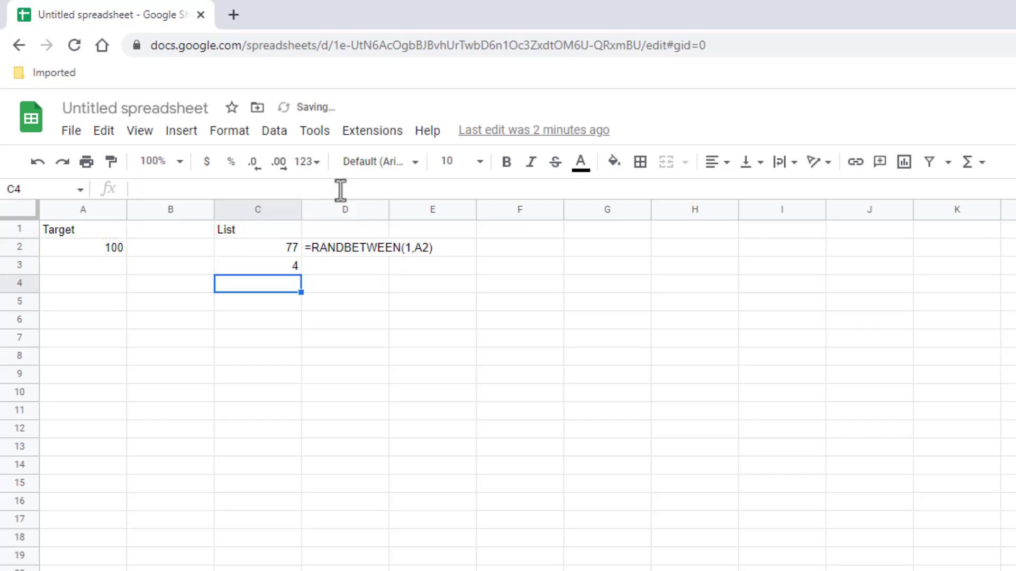
Fill C3's random formula down to C10 and D2's FORMULATEXT formula down to D10.
left_click(281, 268)
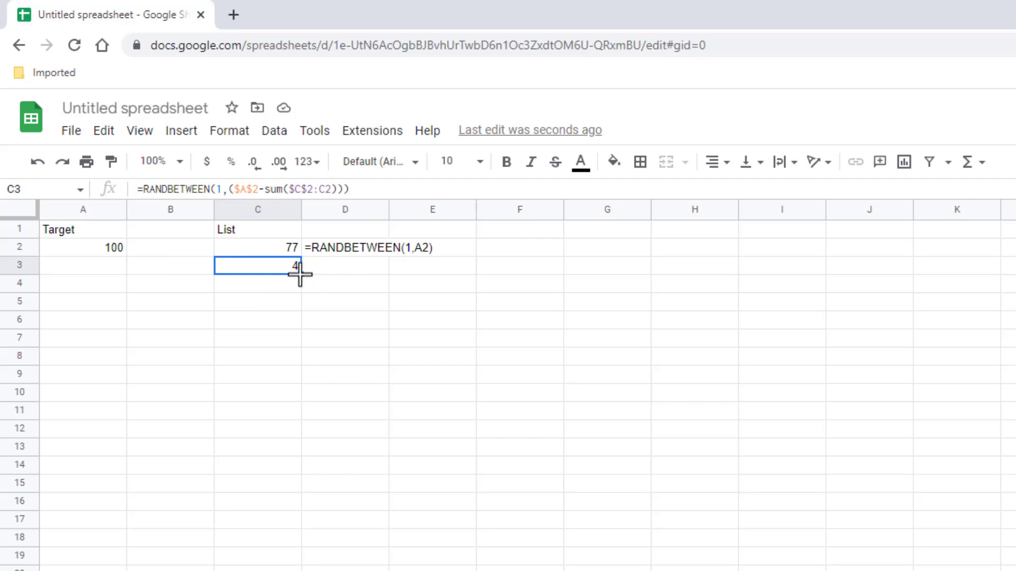
left_click_drag(300, 274, 295, 402)
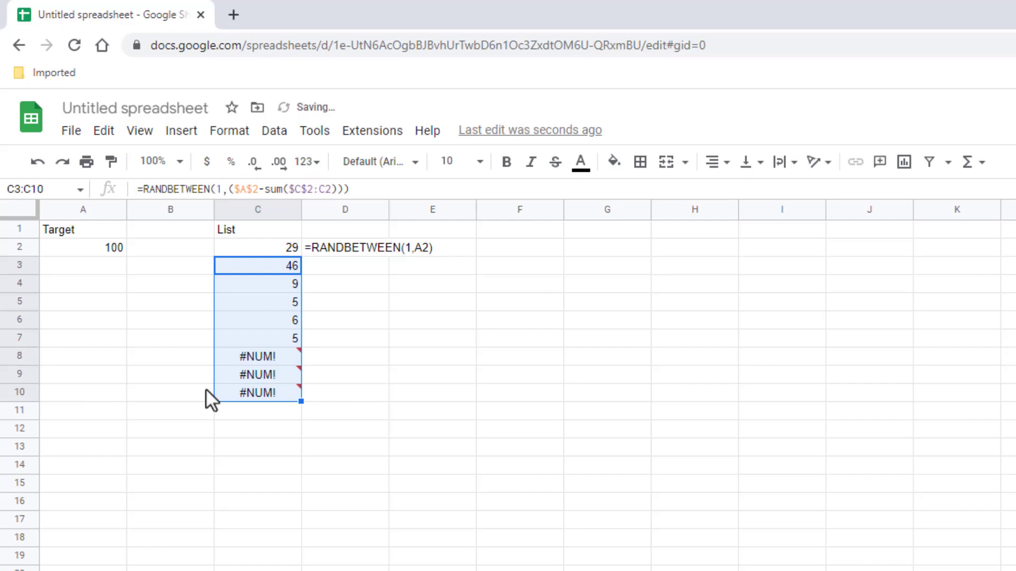
left_click(347, 246)
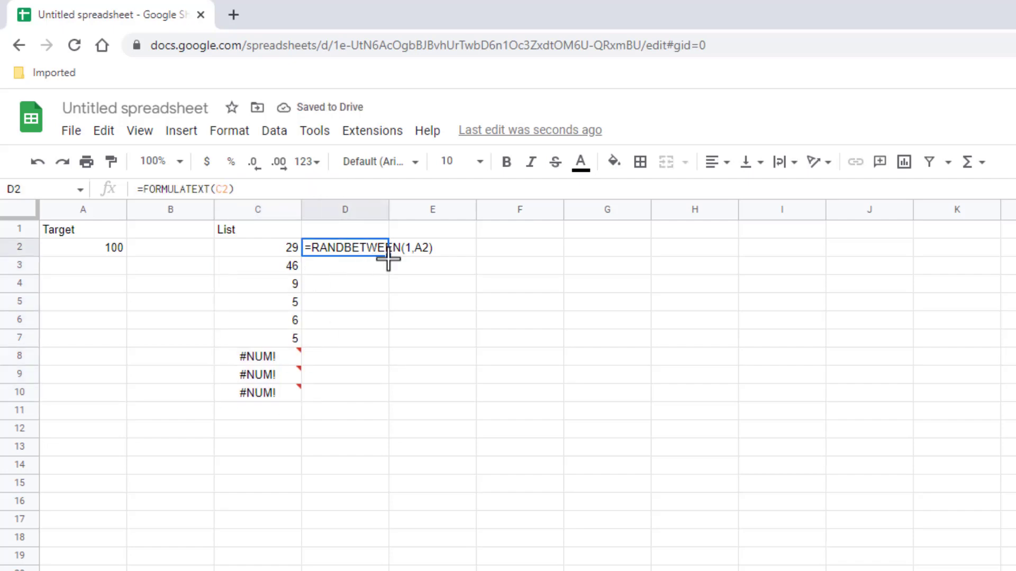
left_click_drag(388, 256, 390, 401)
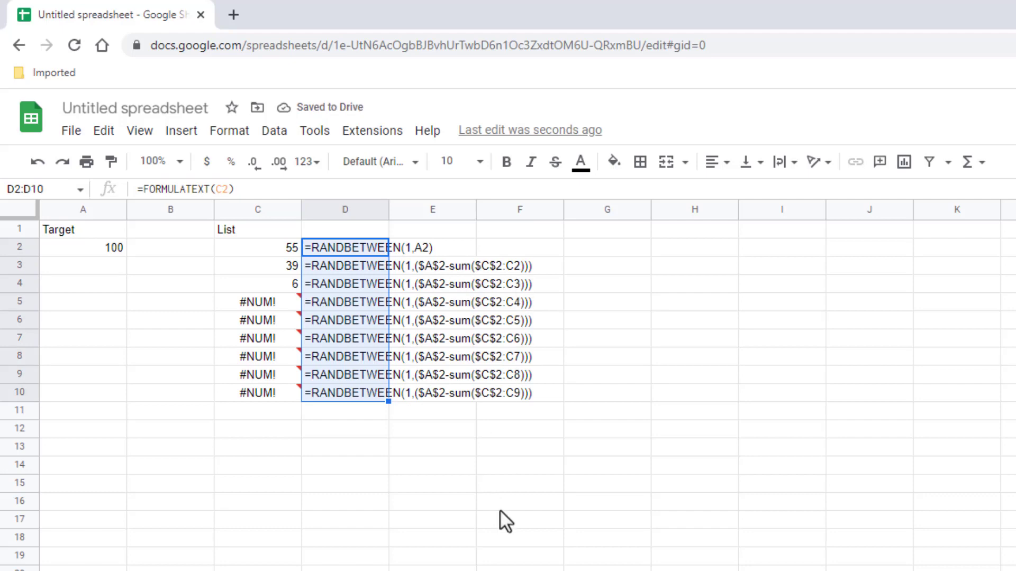
left_click(258, 447)
left_click_drag(258, 252, 258, 283)
left_click(132, 389)
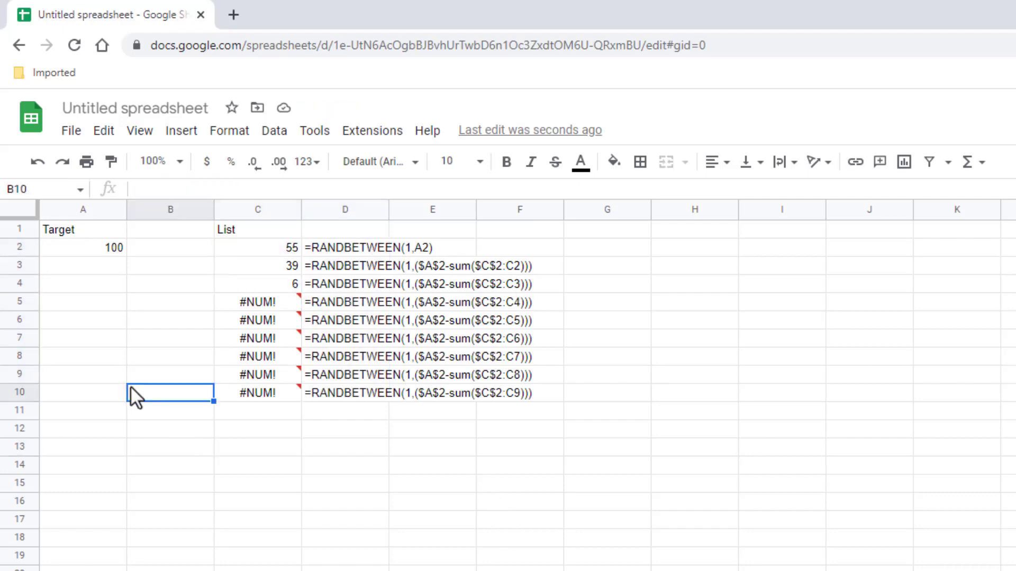
Recalculate the random values by deleting in empty A9, then inspect D3's formula text.
left_click(72, 381)
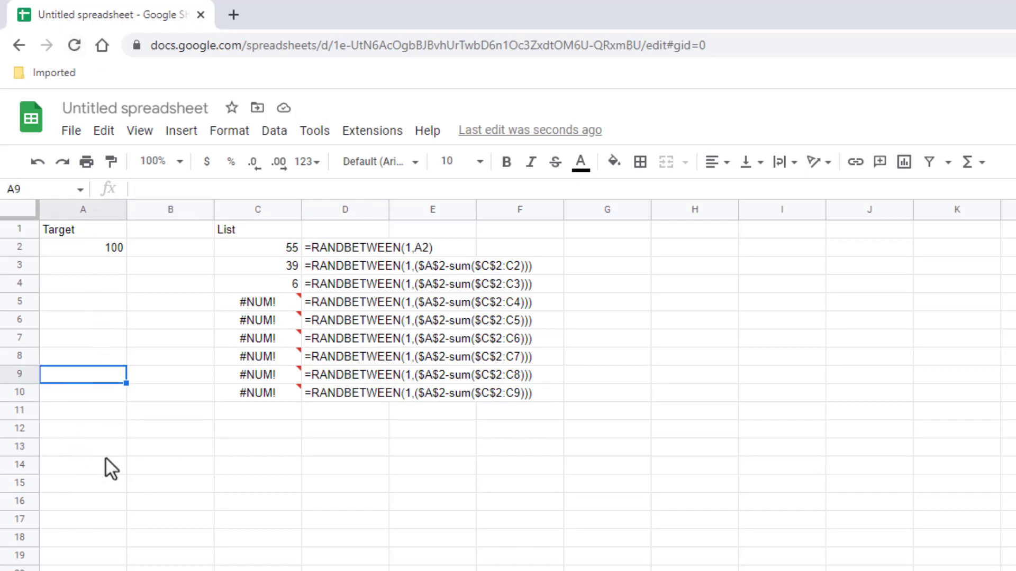
key("Delete")
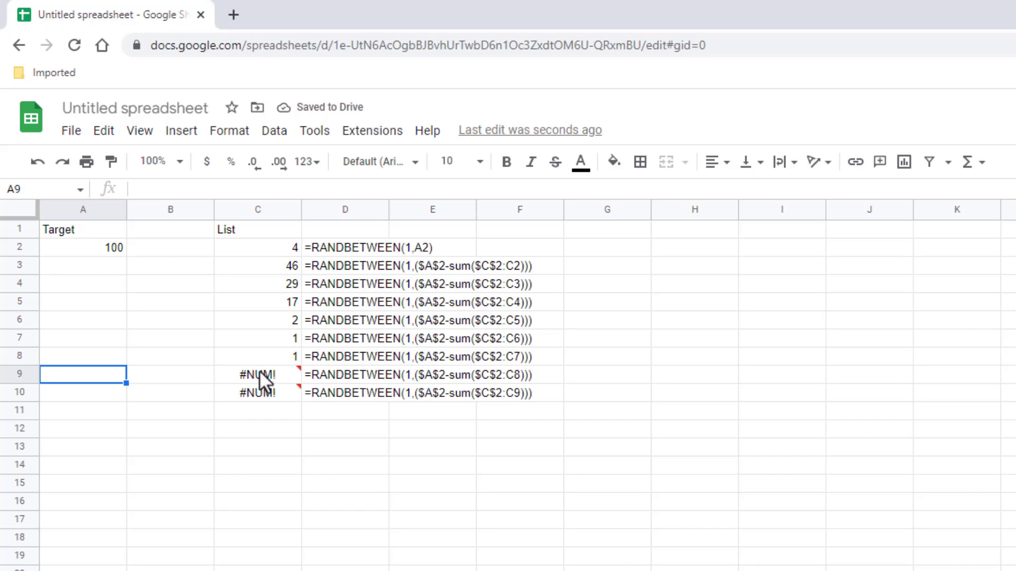
mouse_move(250, 376)
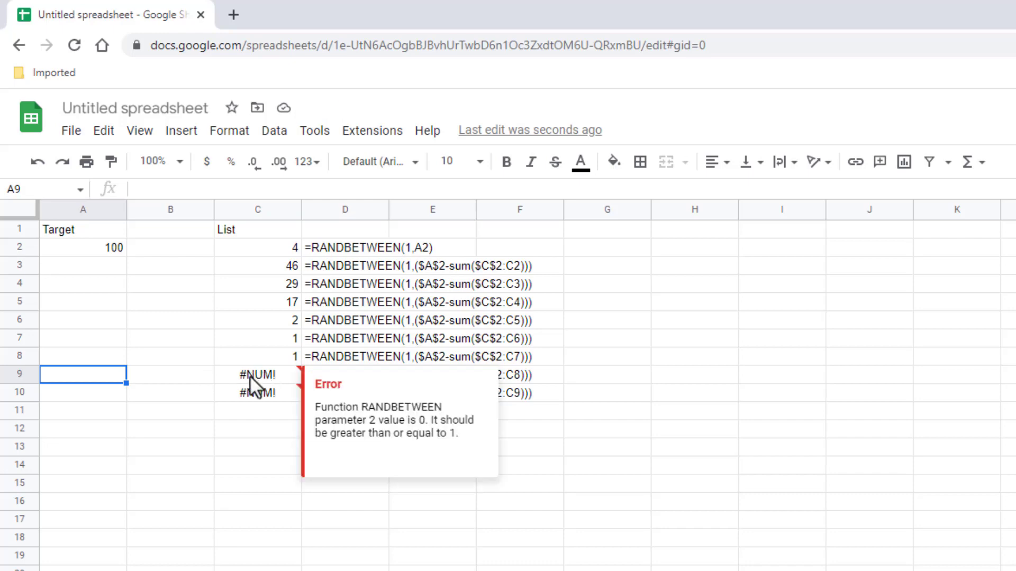
left_click(313, 264)
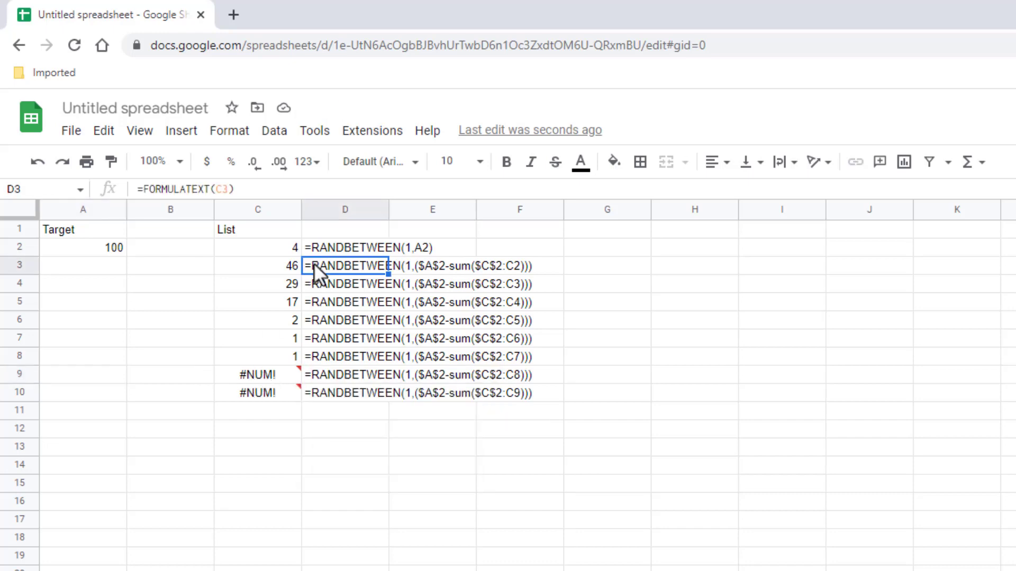
left_click(148, 192)
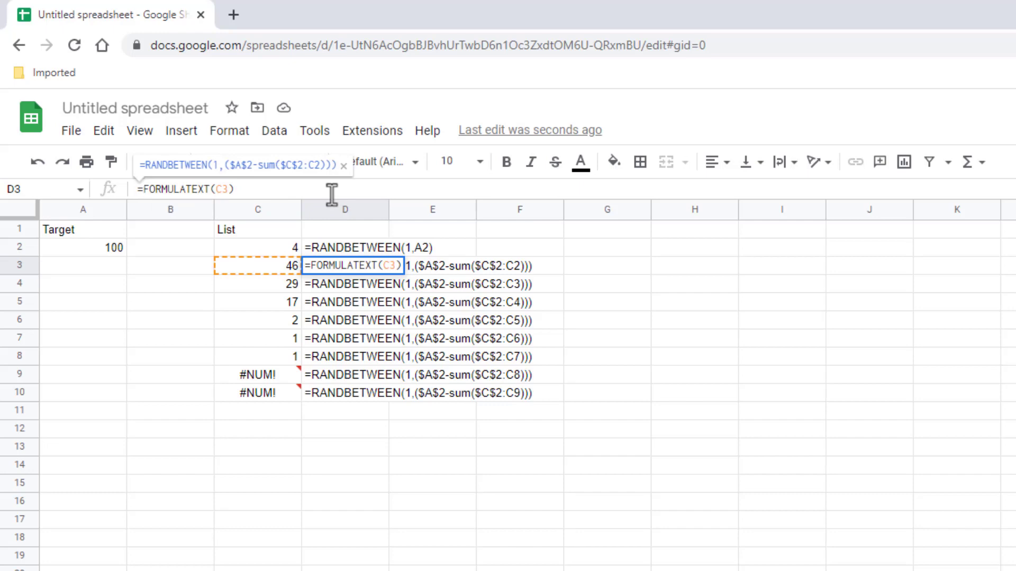
Wrap C3's formula in iferror(…,0) and fill it down to C10, replacing #NUM! with 0.
left_click(246, 263)
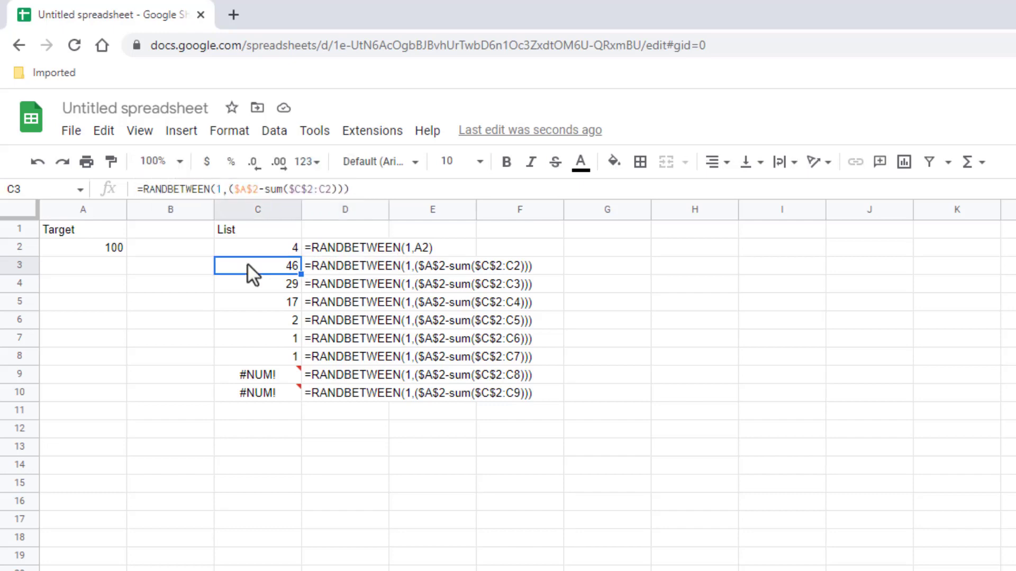
left_click(142, 189)
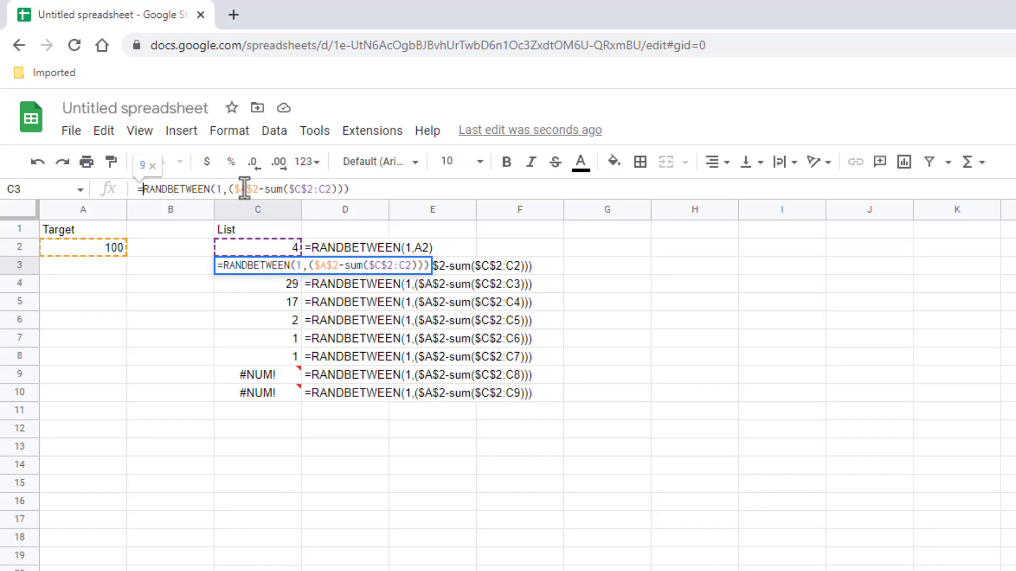
type("ifer")
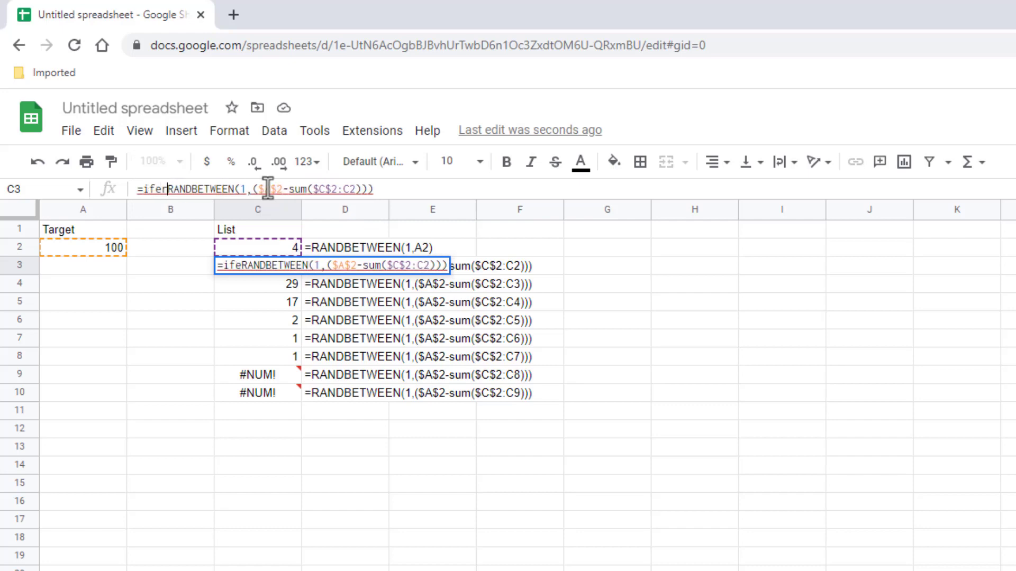
type("ror(")
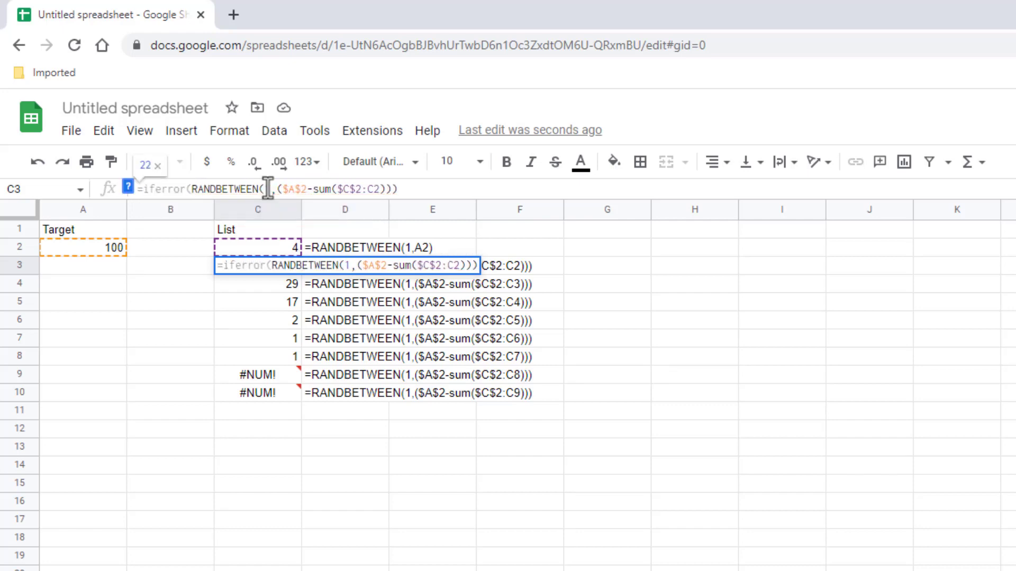
left_click(404, 189)
type(",0")
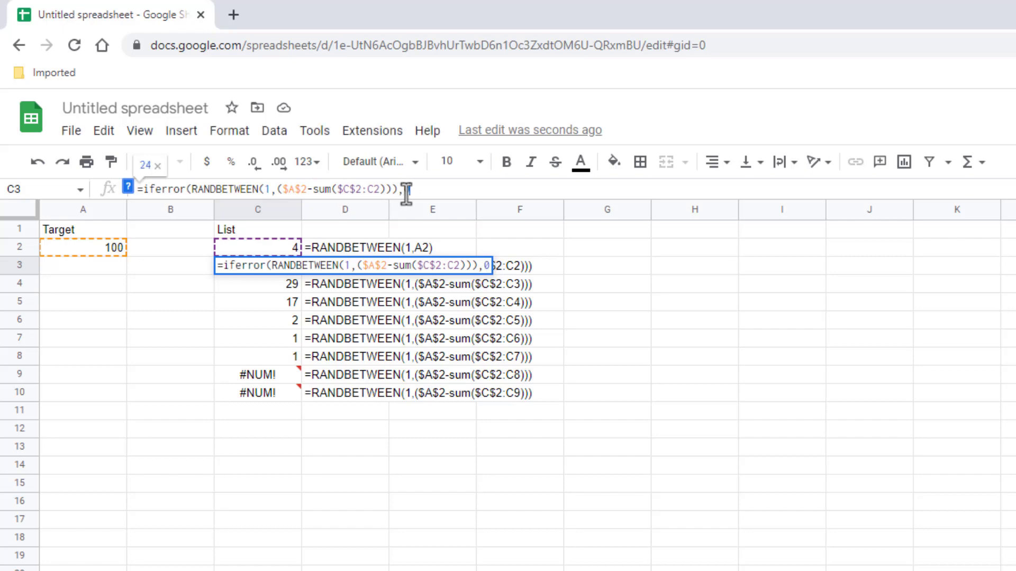
type(")")
key("Return")
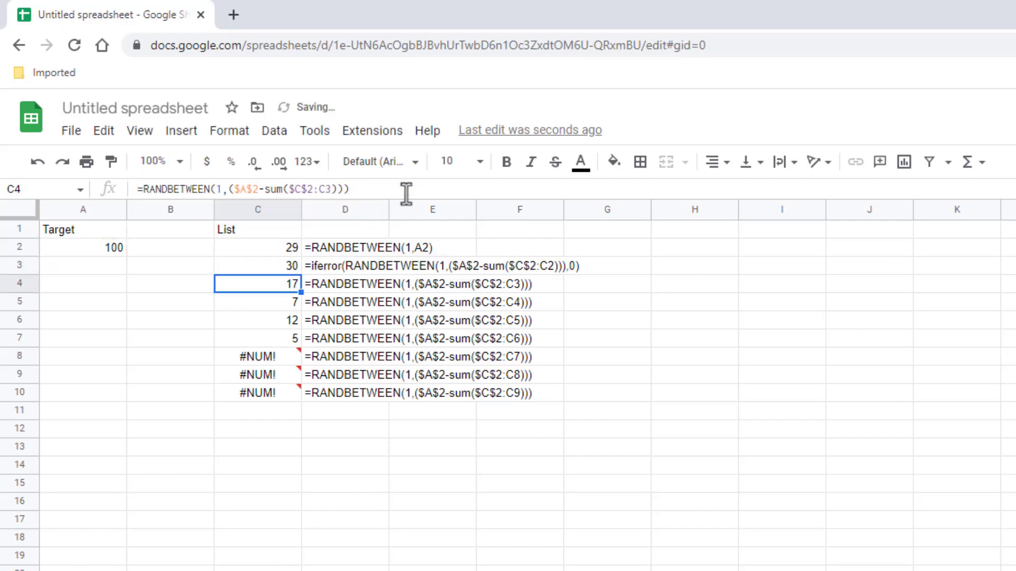
left_click(278, 271)
left_click_drag(299, 273, 288, 396)
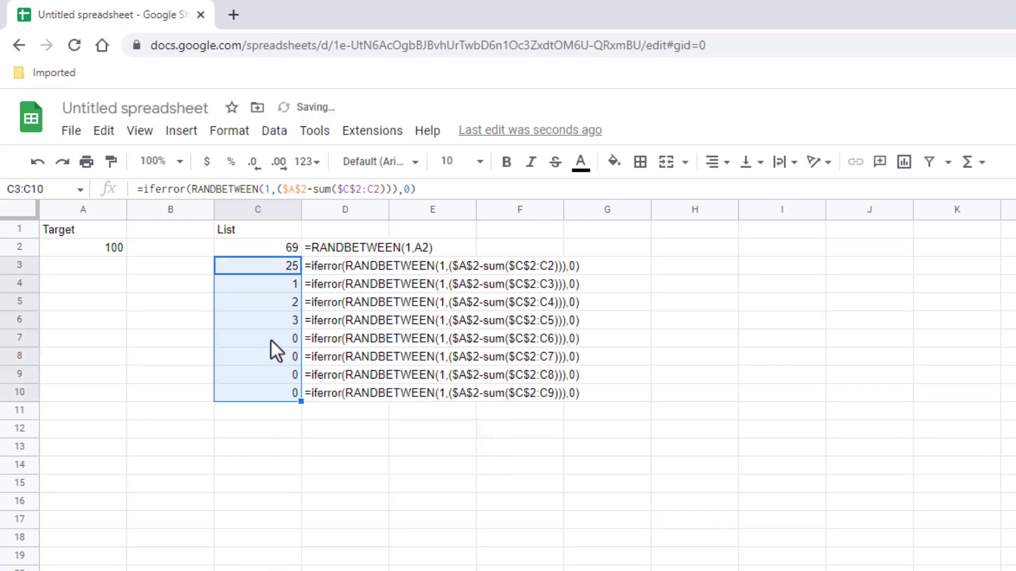
Review the list values C2:C10 and regenerate the random numbers twice.
left_click(255, 465)
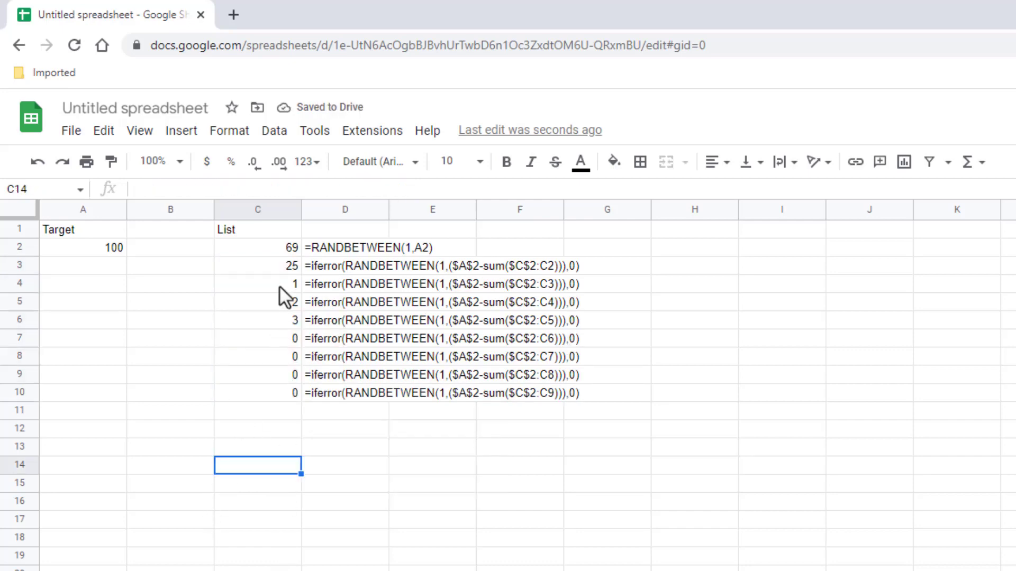
left_click_drag(271, 245, 267, 321)
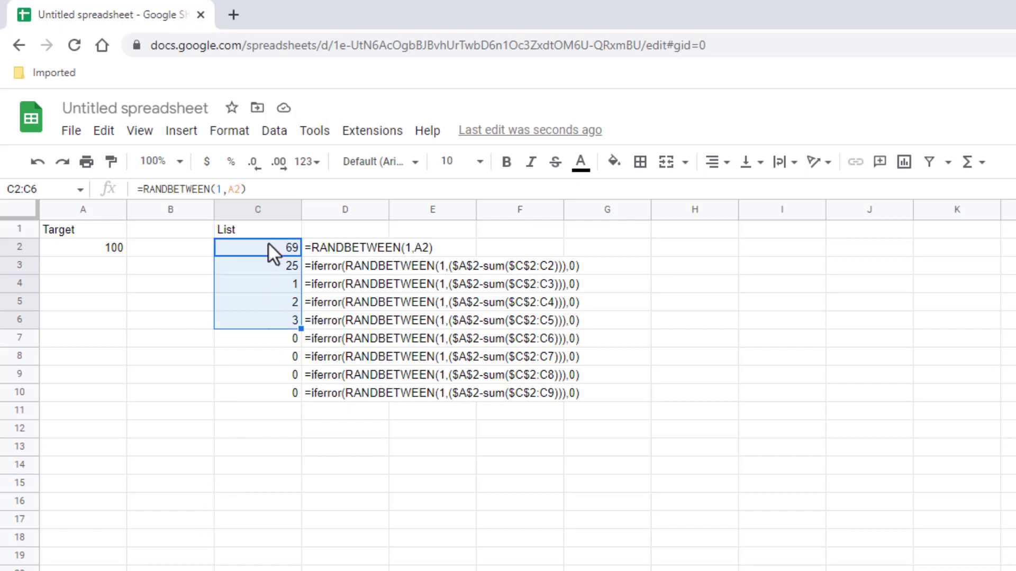
left_click_drag(267, 243, 282, 392)
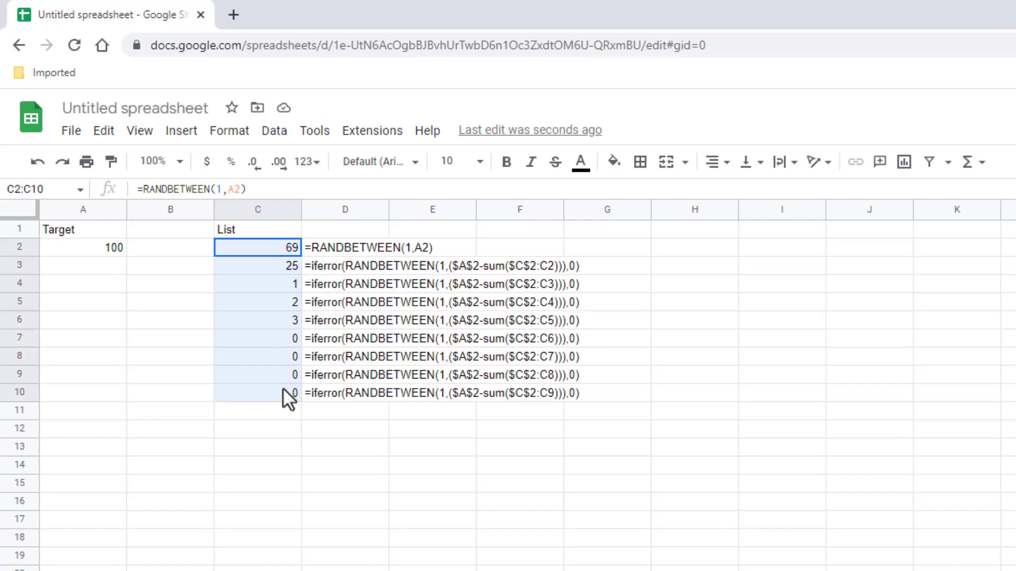
left_click(129, 306)
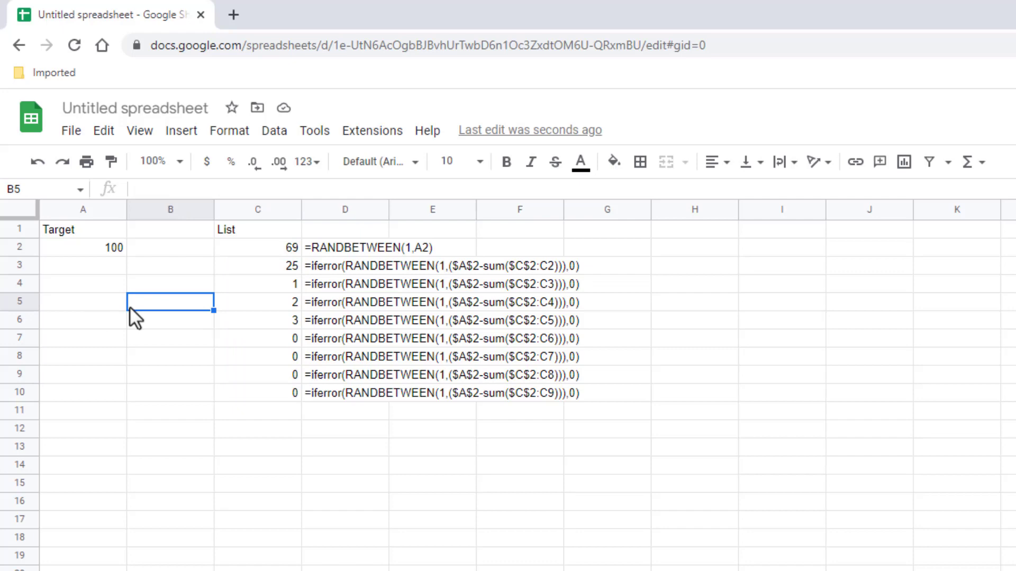
key("Delete")
key("Delete")
key("Delete")
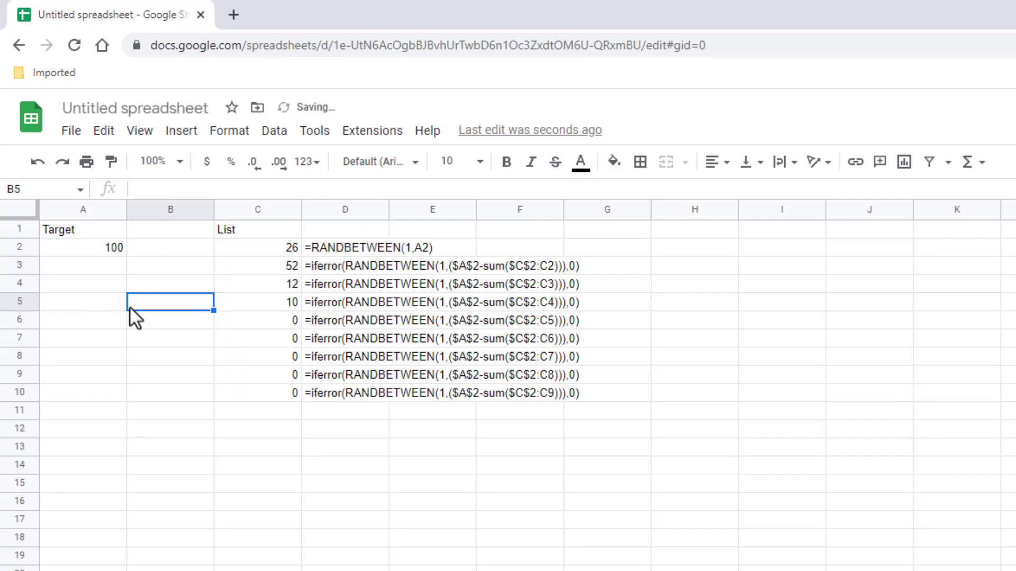
key("Delete")
key("Delete")
key("Delete")
key("Delete")
key("Delete")
key("Delete")
key("Delete")
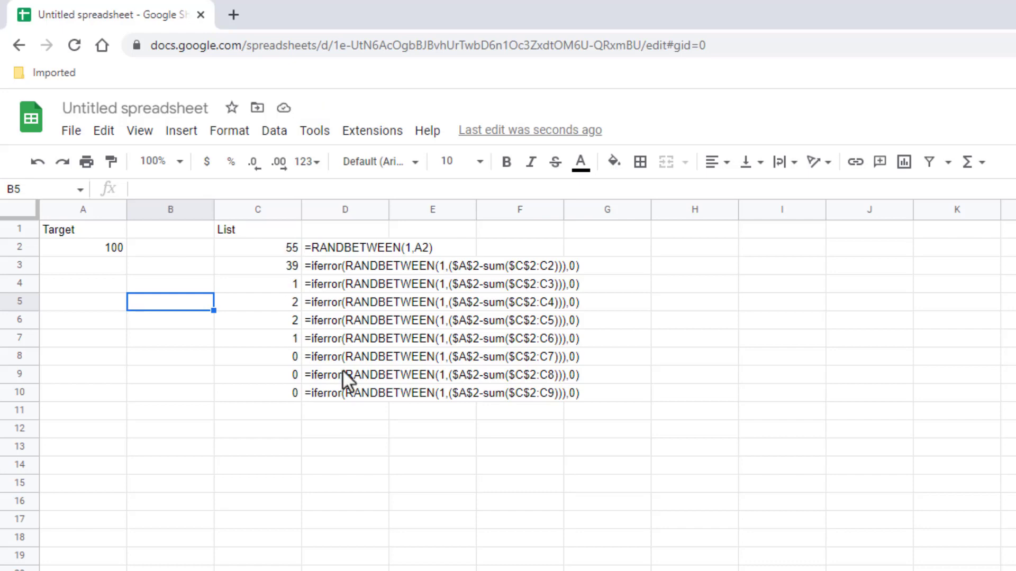
Change the target in A2 to 534 and regenerate the list values several times.
left_click(85, 252)
type("534")
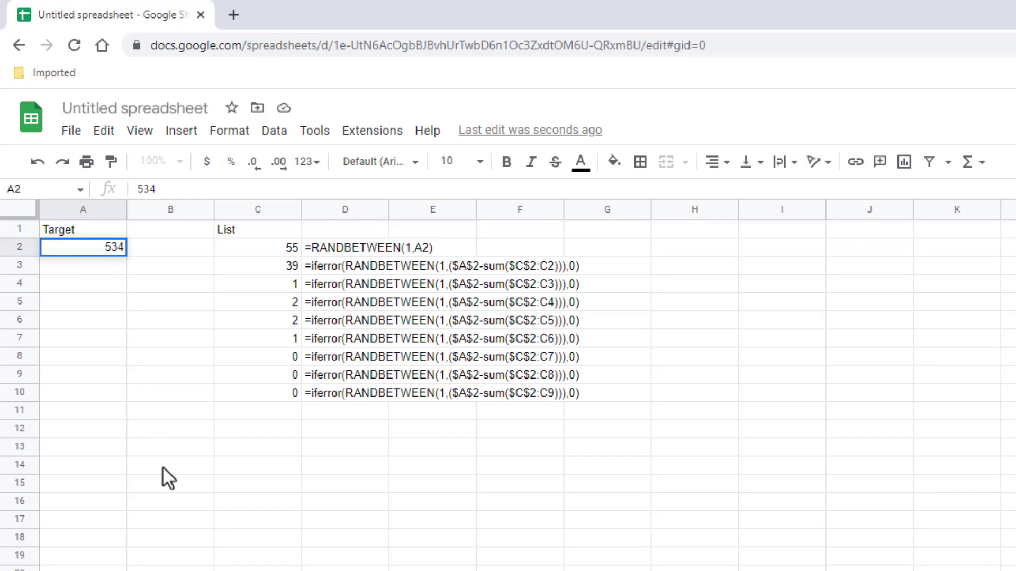
left_click(156, 413)
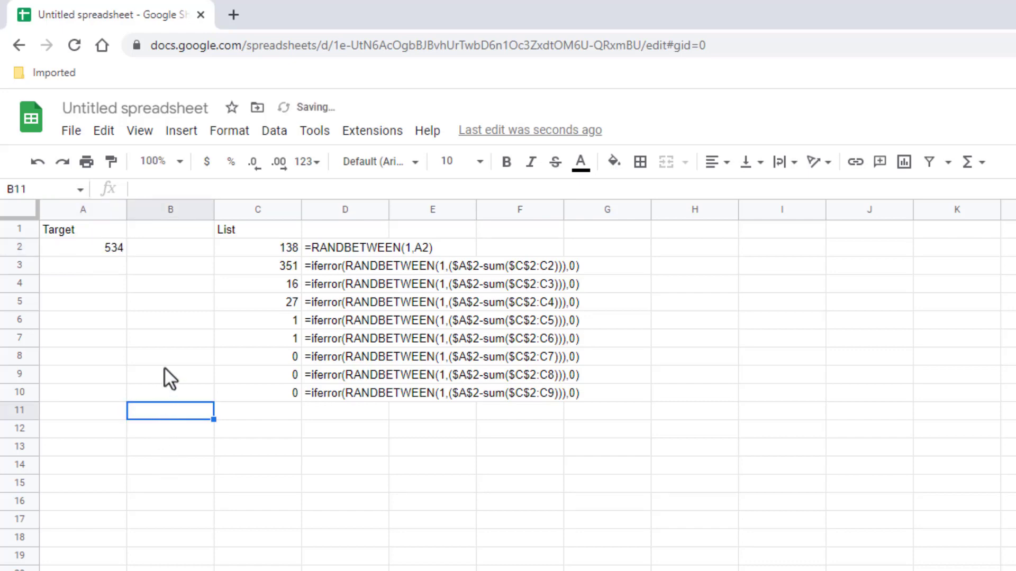
left_click_drag(241, 250, 242, 389)
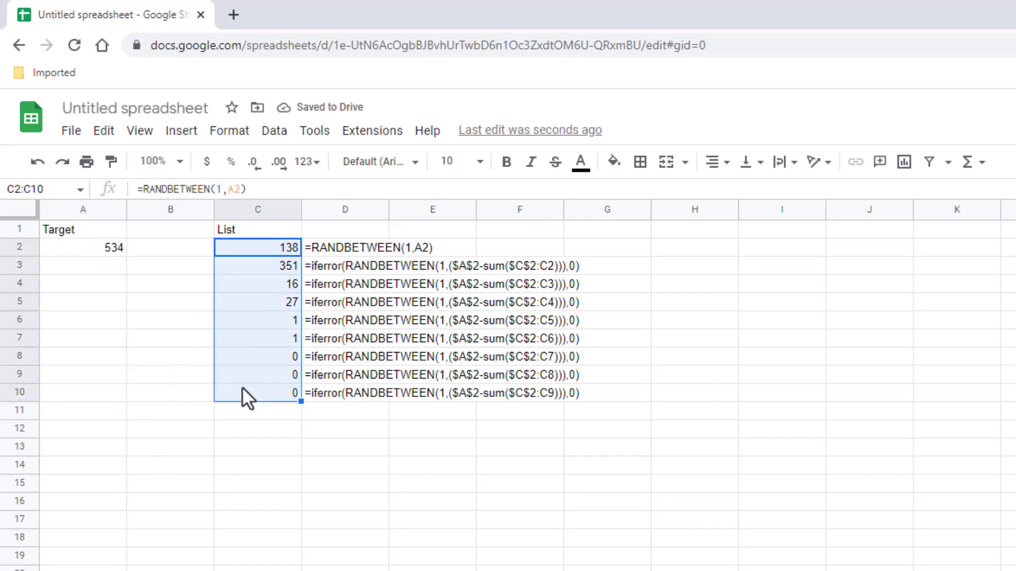
left_click(102, 323)
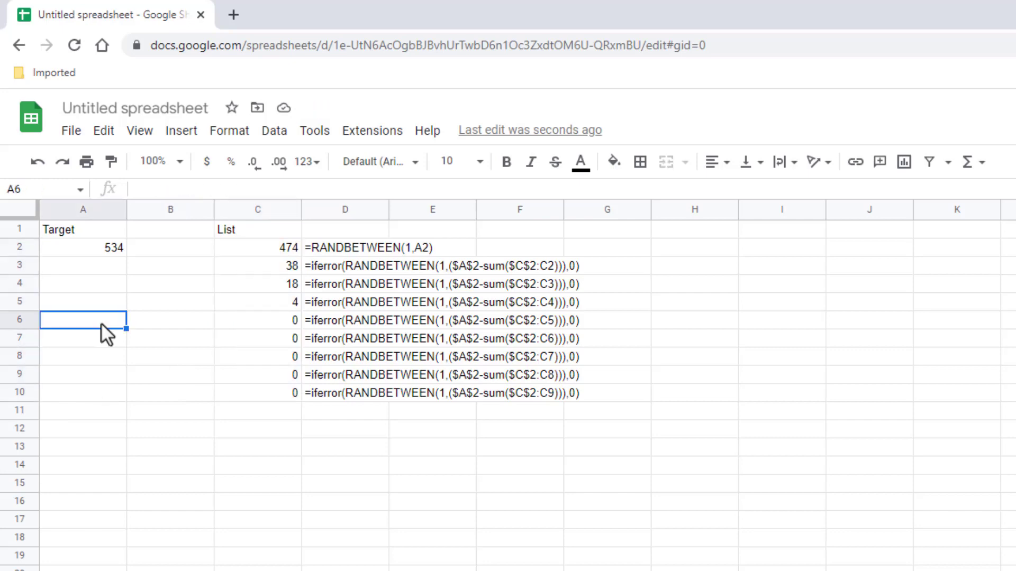
key("Delete")
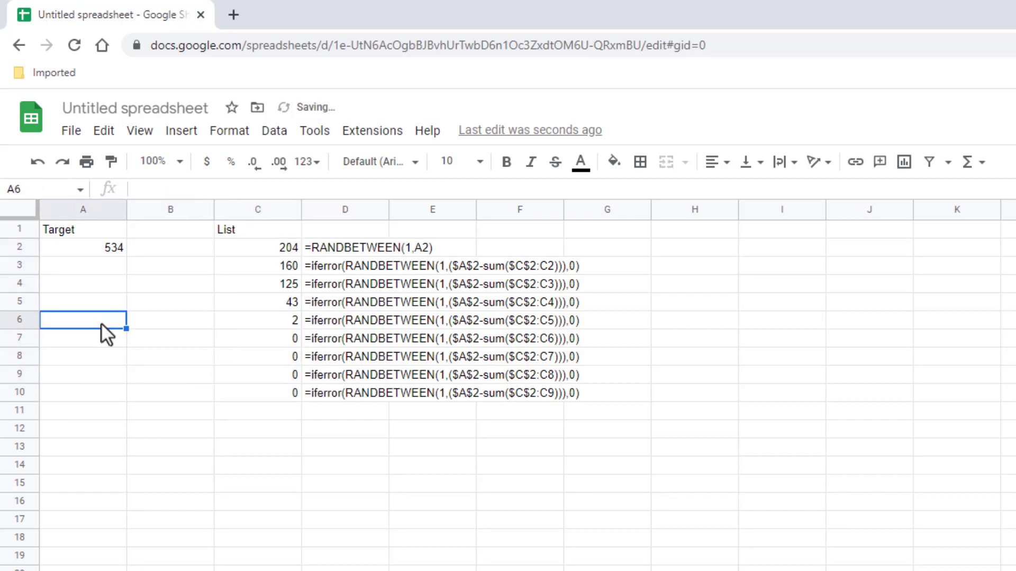
key("Delete")
key("Delete")
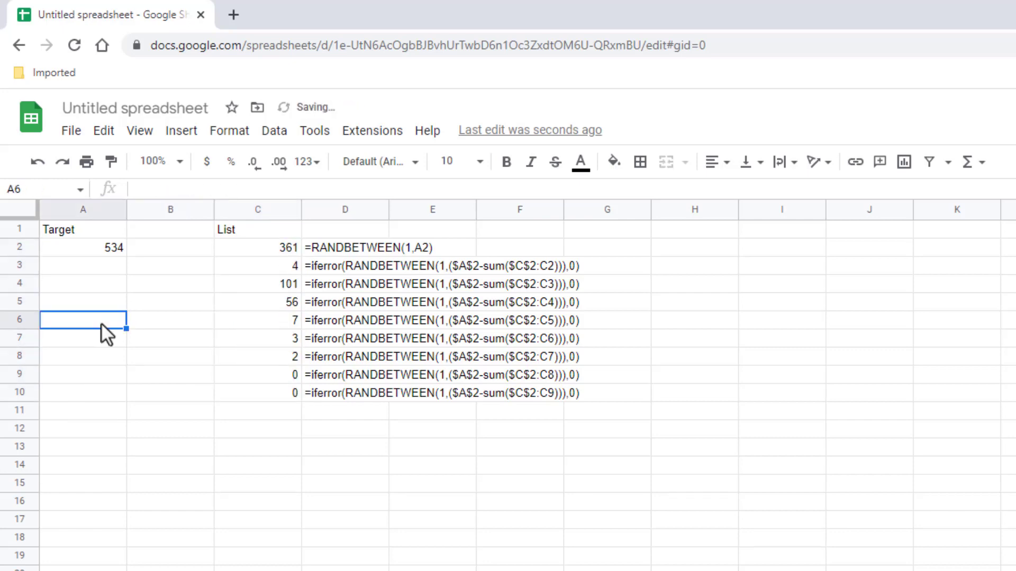
key("Delete")
key("Delete")
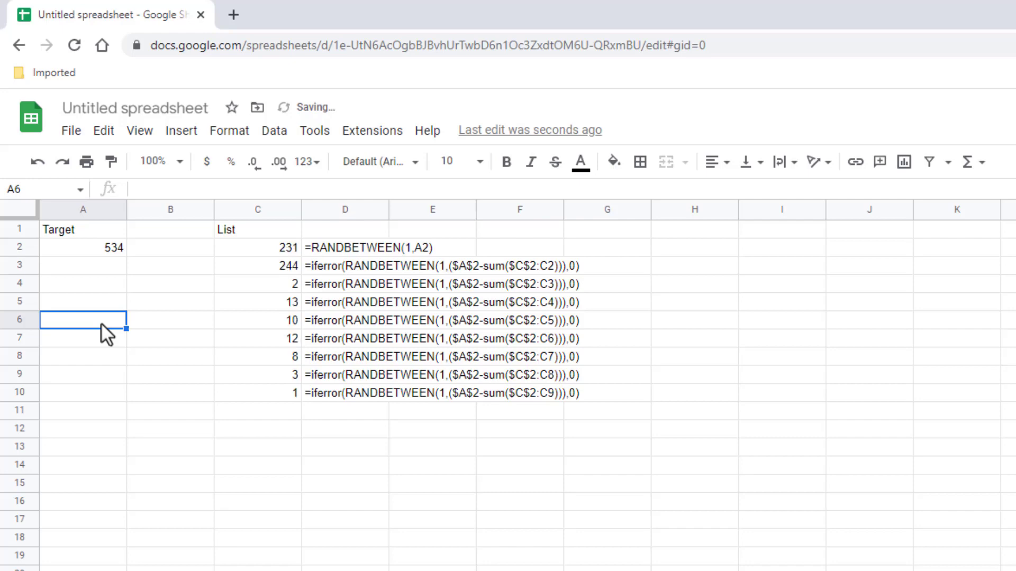
key("Delete")
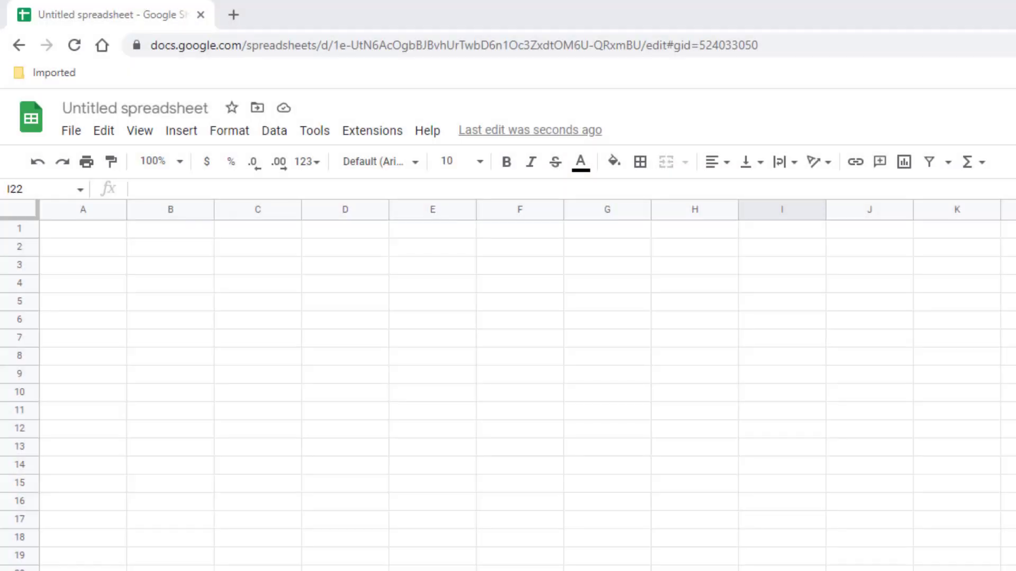
Enter =rand() in A1 and fill it down to A10.
left_click(92, 231)
left_click(194, 191)
type("=rand")
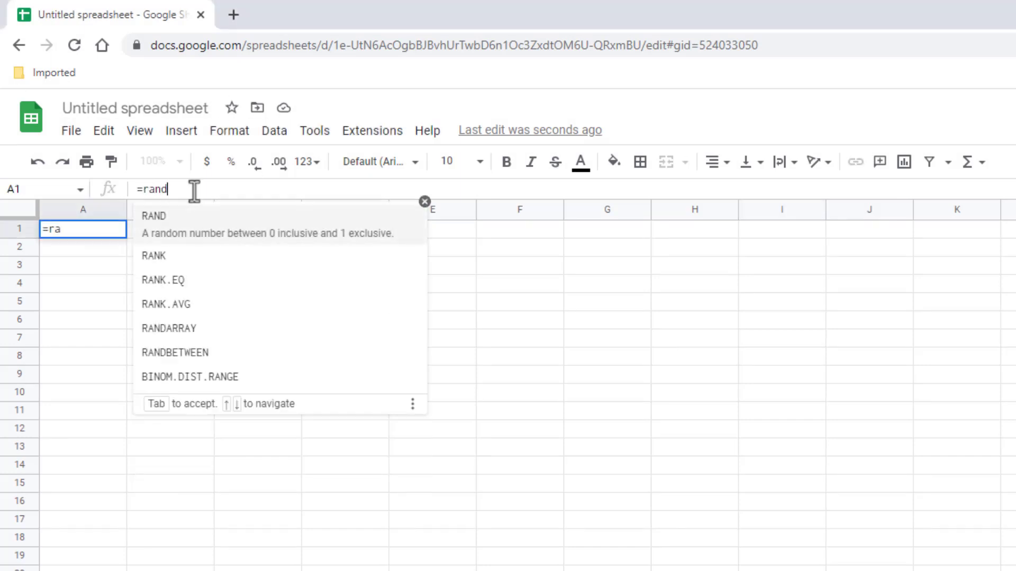
type("()")
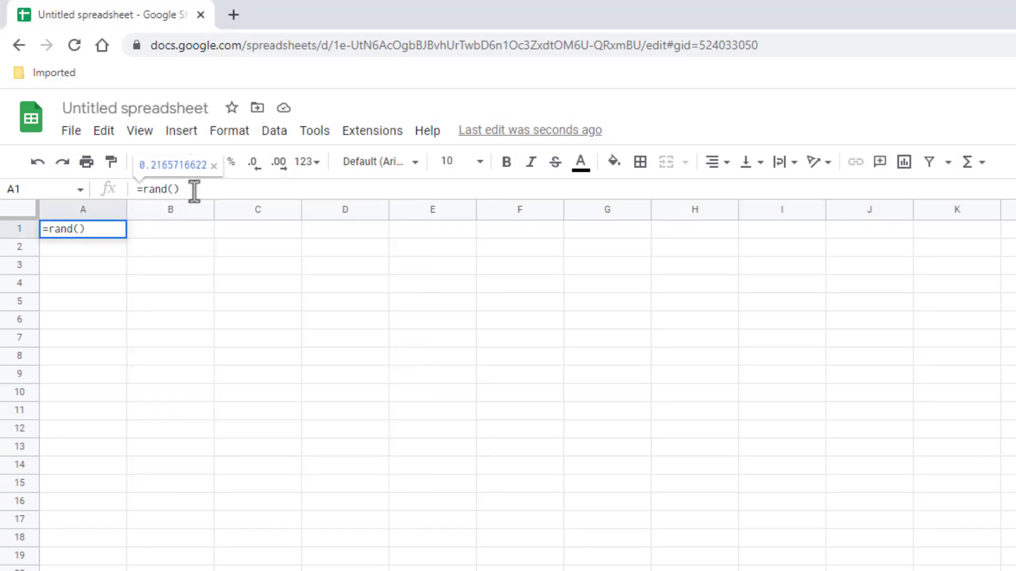
key("Return")
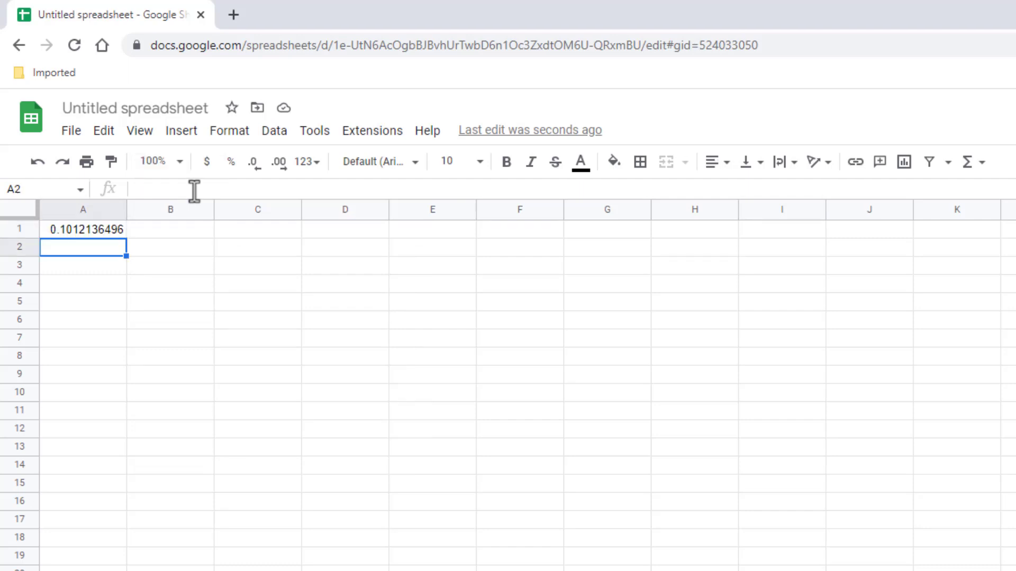
left_click(116, 231)
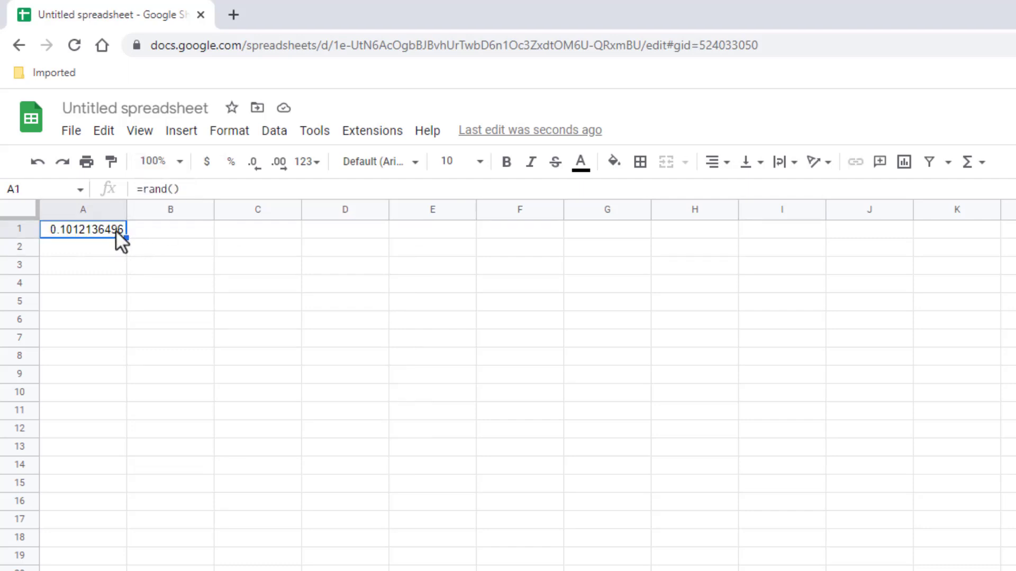
left_click_drag(125, 237, 105, 390)
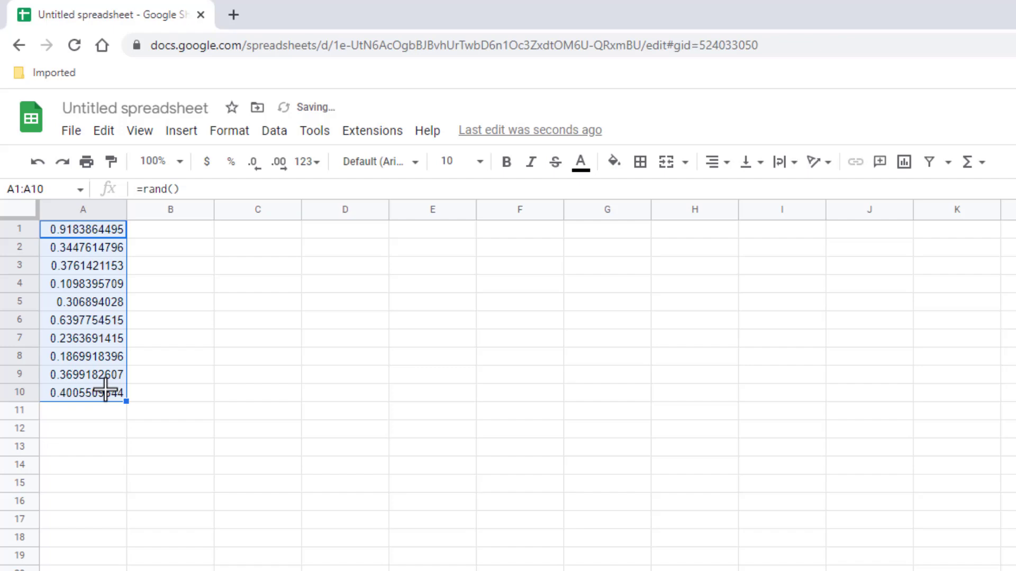
Total A1:A10 with =sum(a1:a10) in A11 and fill that cell green.
left_click(99, 413)
type("=sum(a1:a10)")
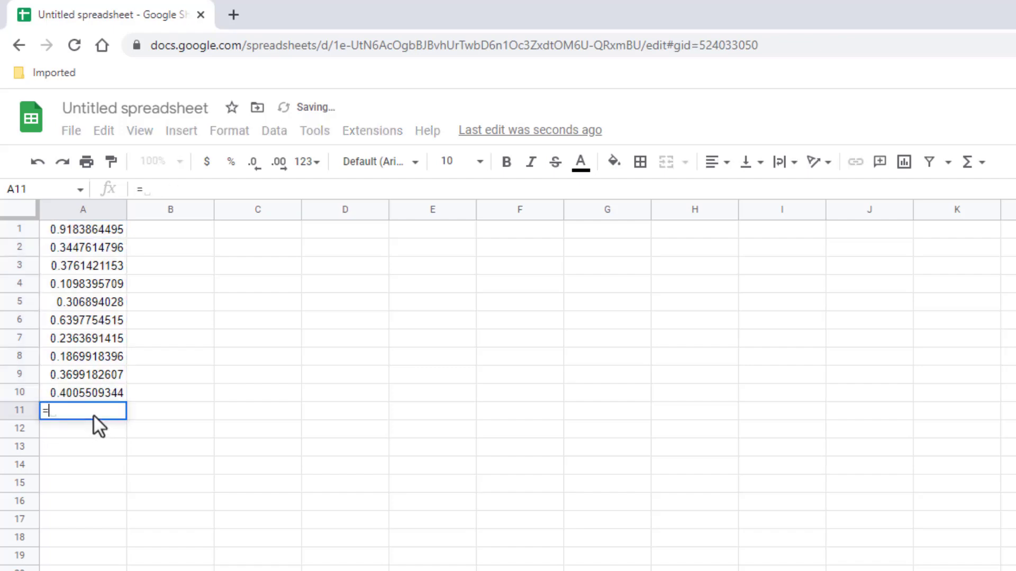
key("Return")
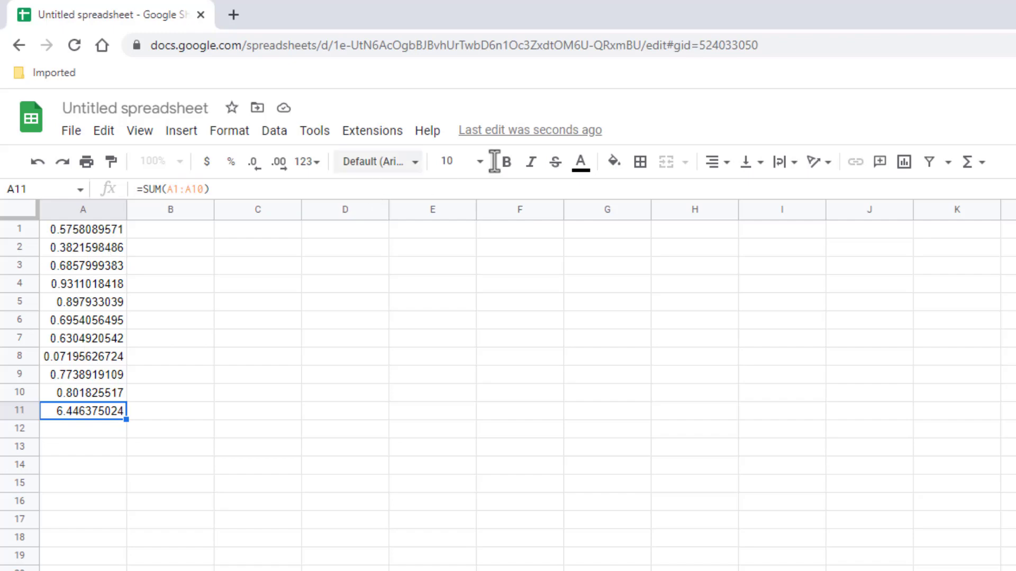
left_click(615, 162)
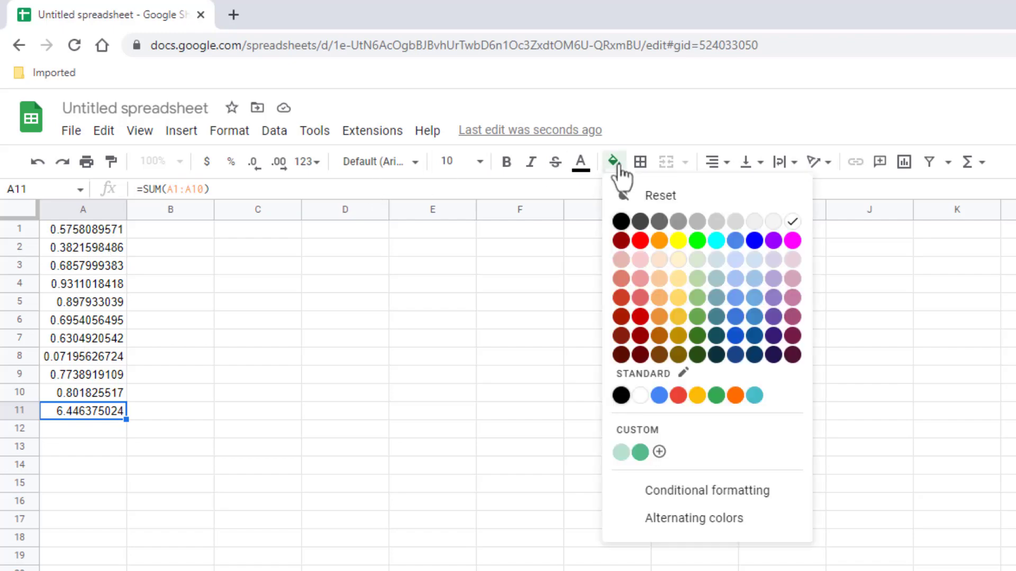
left_click(640, 452)
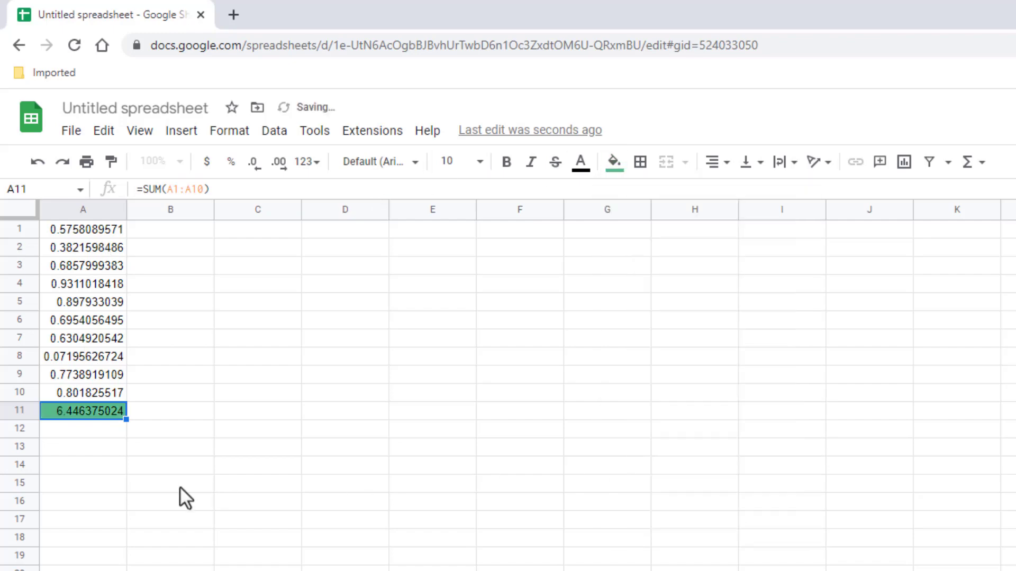
Enter =A1/$A$11 in B1 and fill it down through B10.
left_click(172, 231)
type("=")
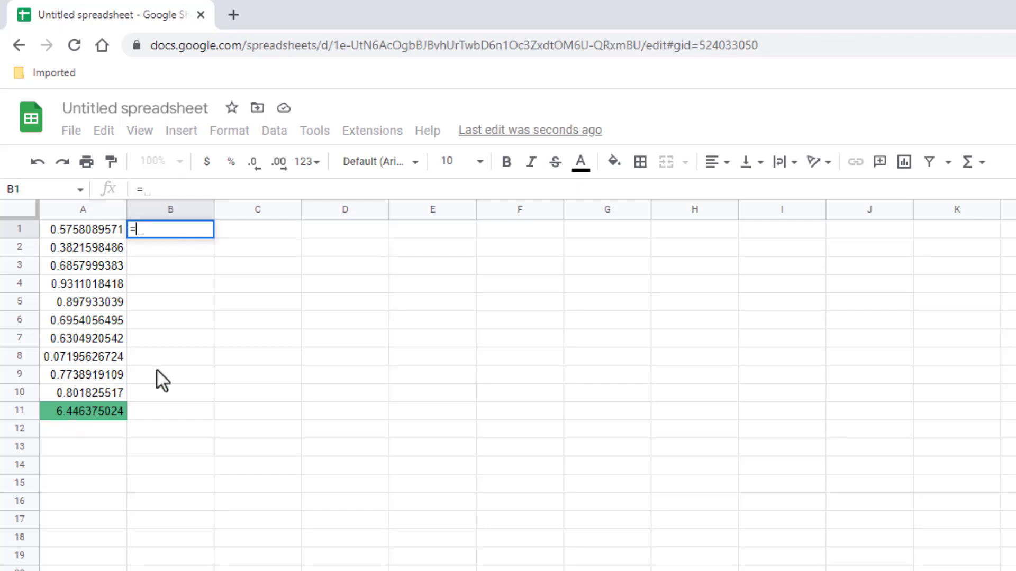
left_click(83, 228)
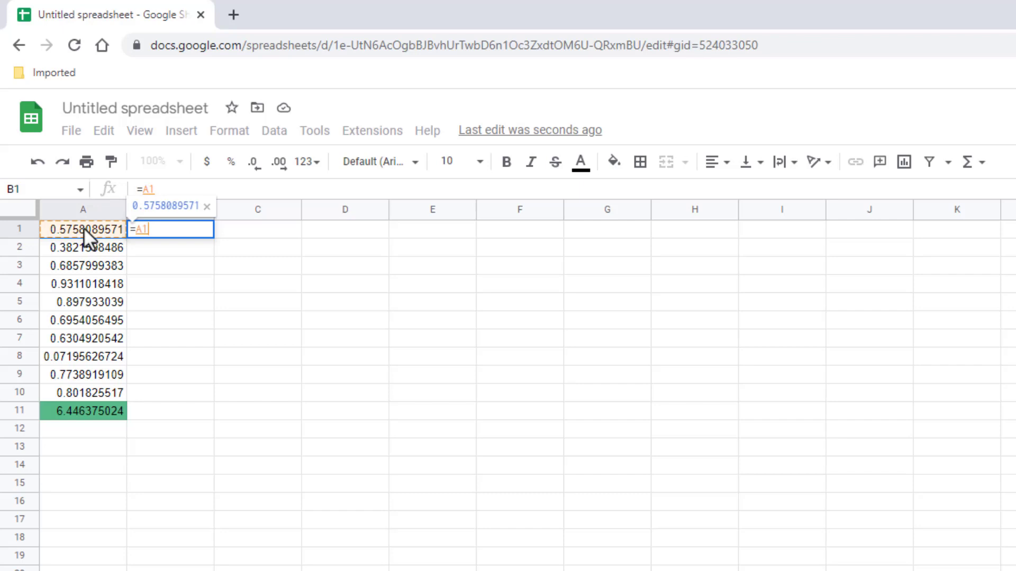
type("/")
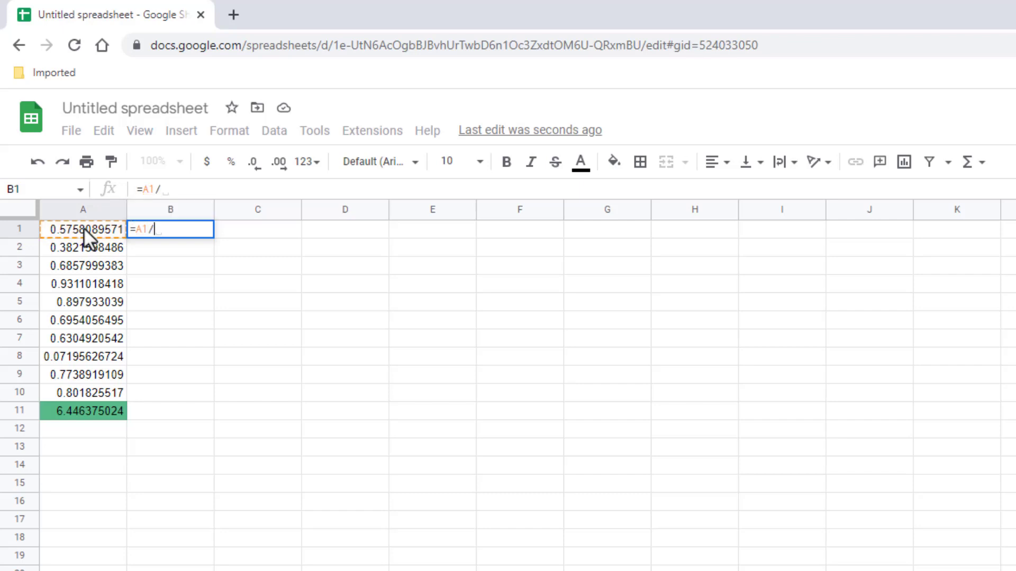
left_click(92, 411)
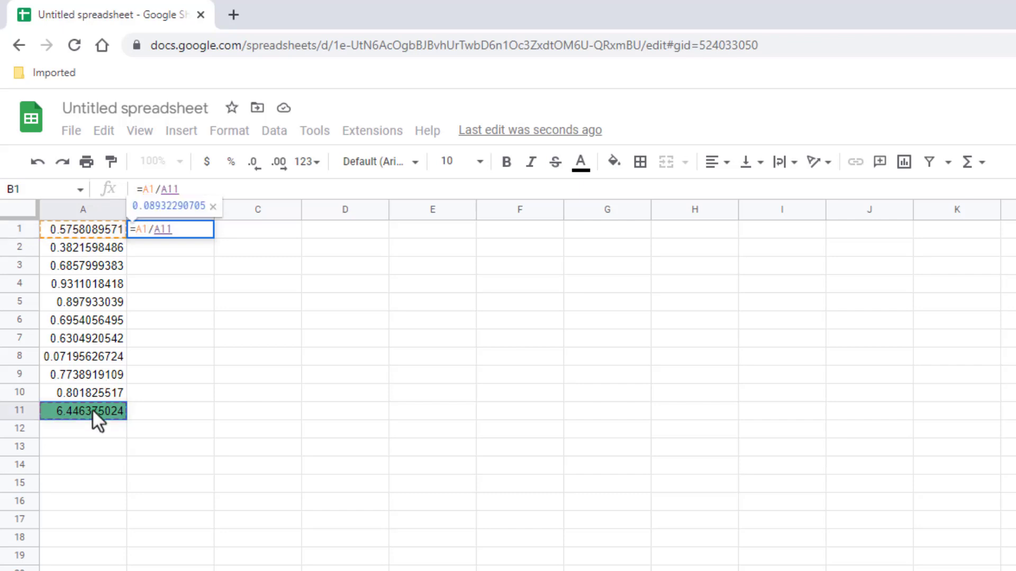
key("F4")
key("Return")
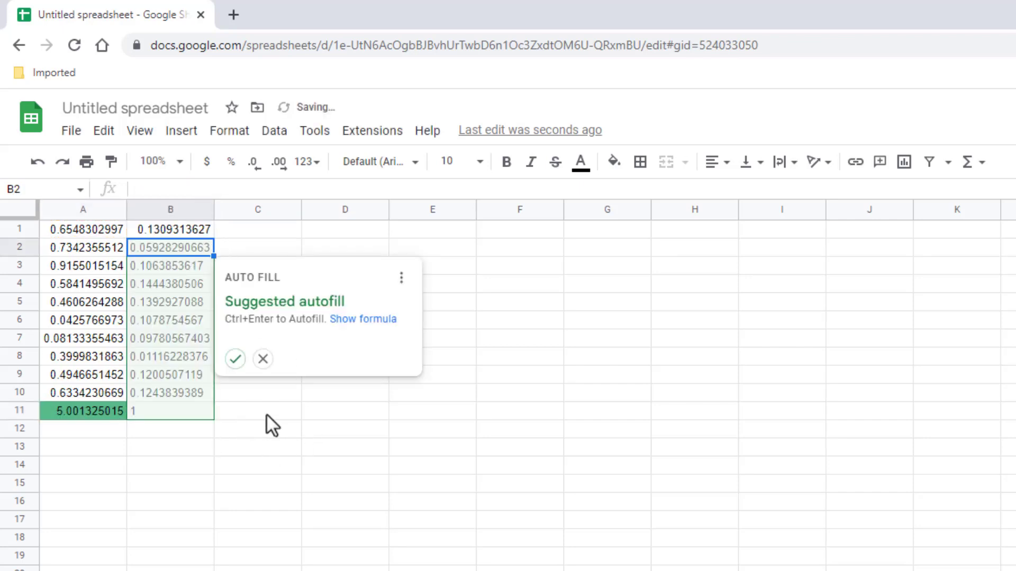
left_click(267, 426)
left_click(201, 232)
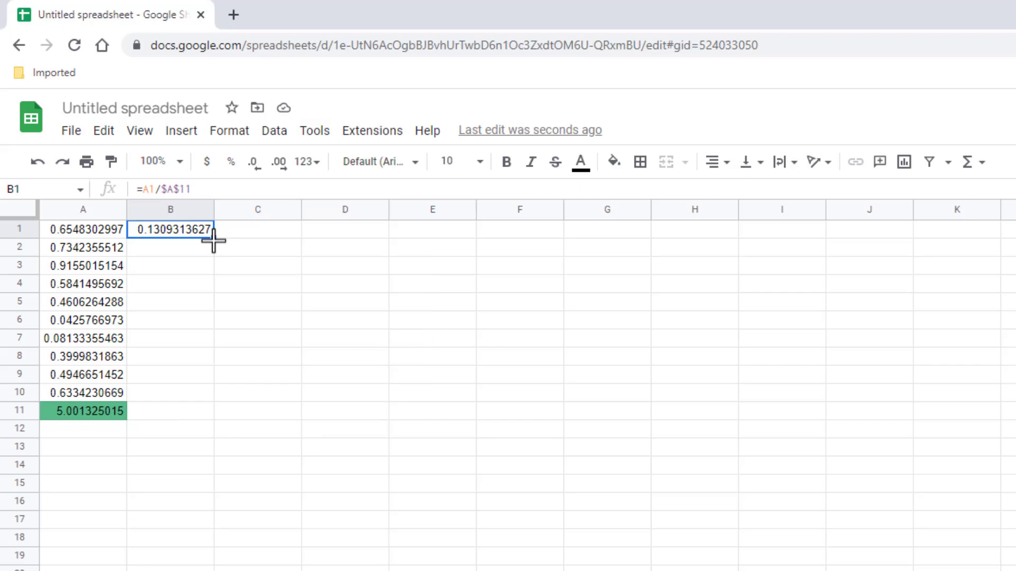
left_click_drag(213, 239, 219, 393)
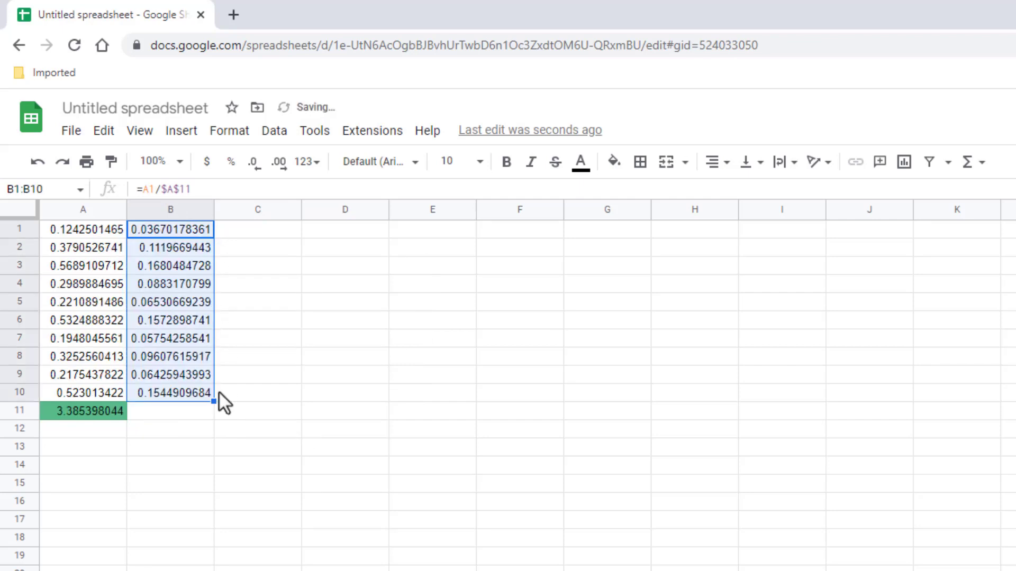
Extend A11's green total into B11 and type the label Target in A14.
left_click(111, 415)
left_click_drag(125, 419, 171, 411)
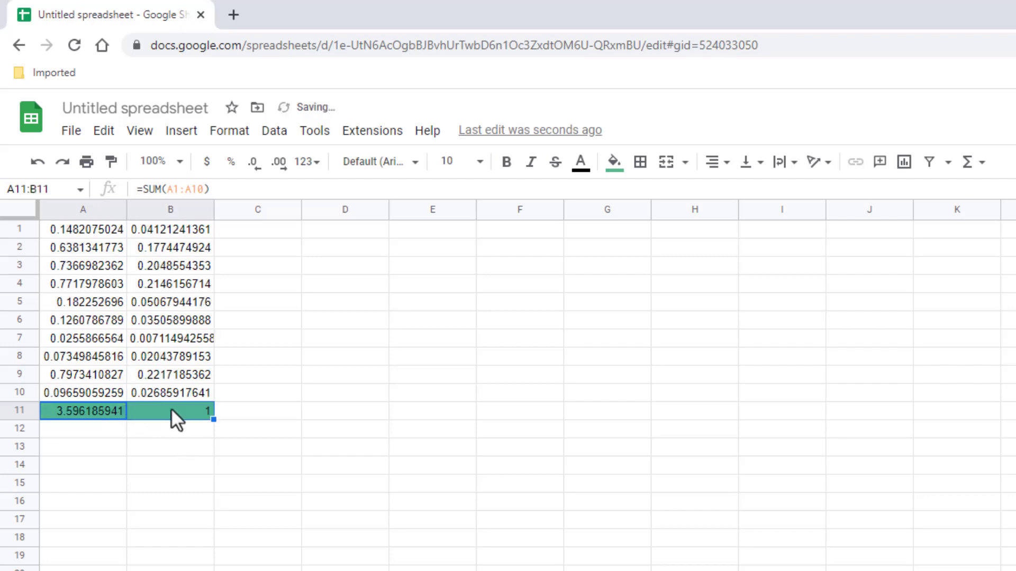
left_click(175, 411)
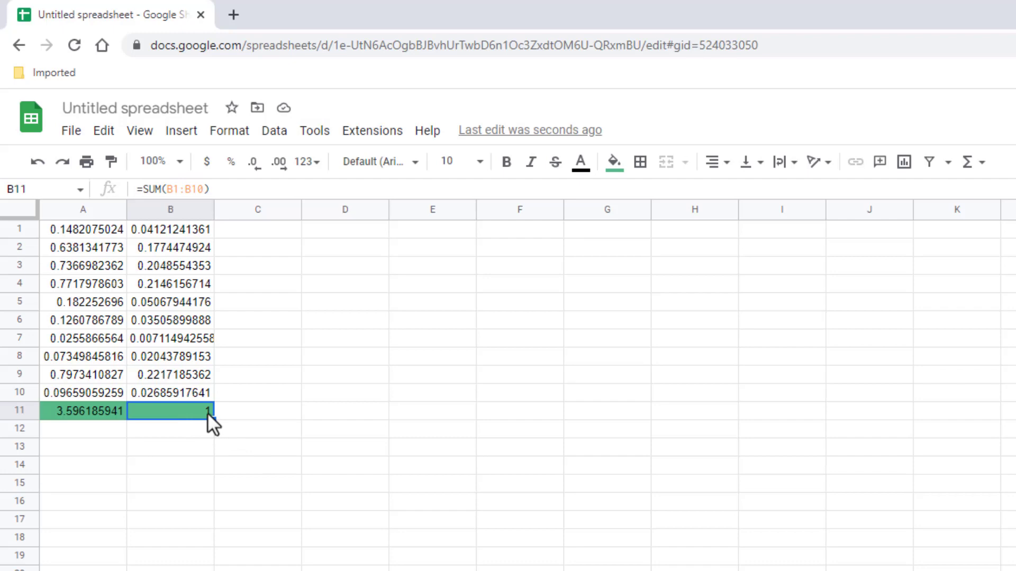
left_click(88, 463)
type("Target")
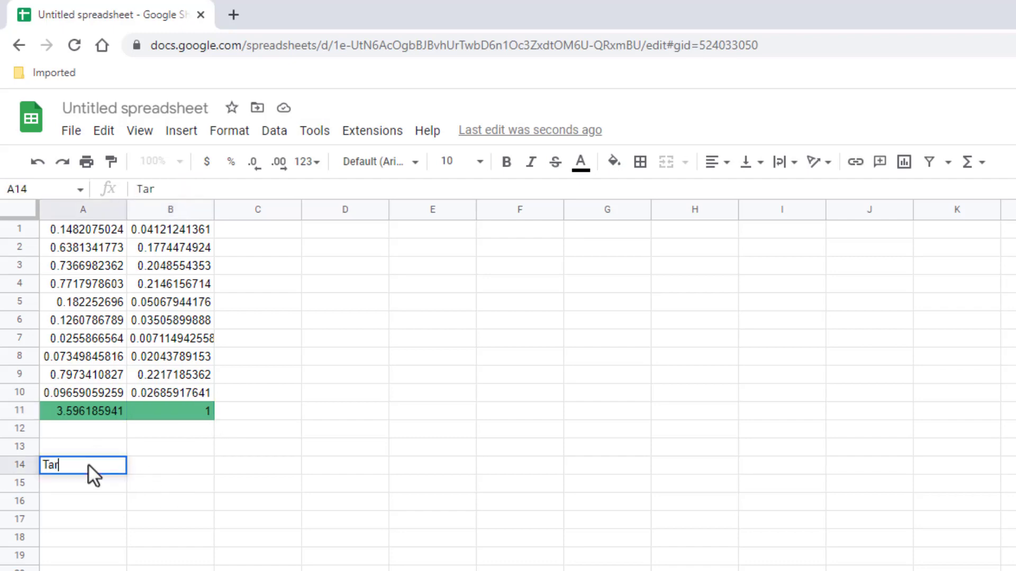
Enter the target 77 in B14 and fill the A14:B14 Target row orange.
left_click(153, 464)
type("77")
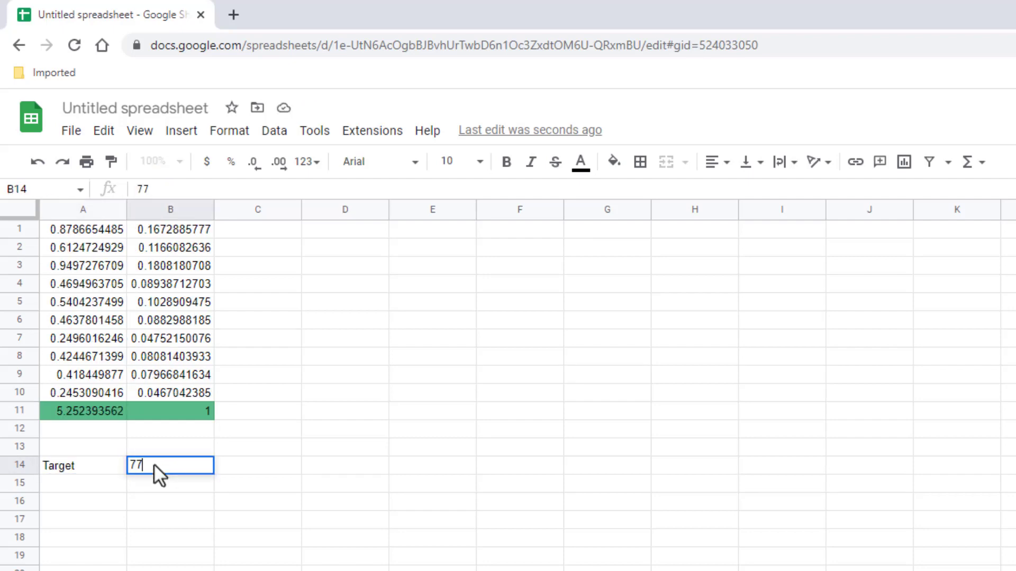
key("Return")
left_click(124, 466)
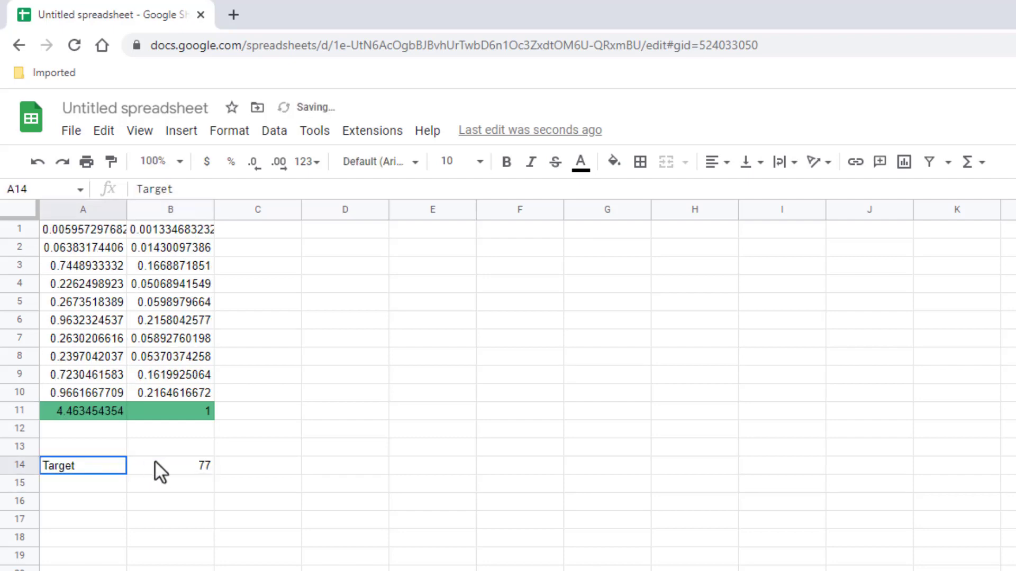
left_click(154, 461, "shift")
left_click(613, 161)
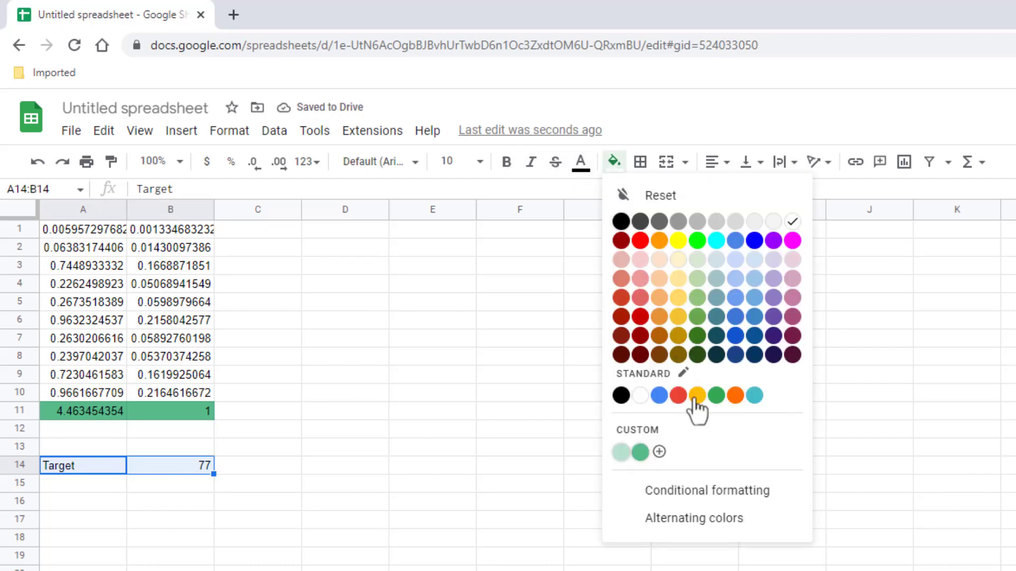
left_click(735, 398)
left_click(312, 558)
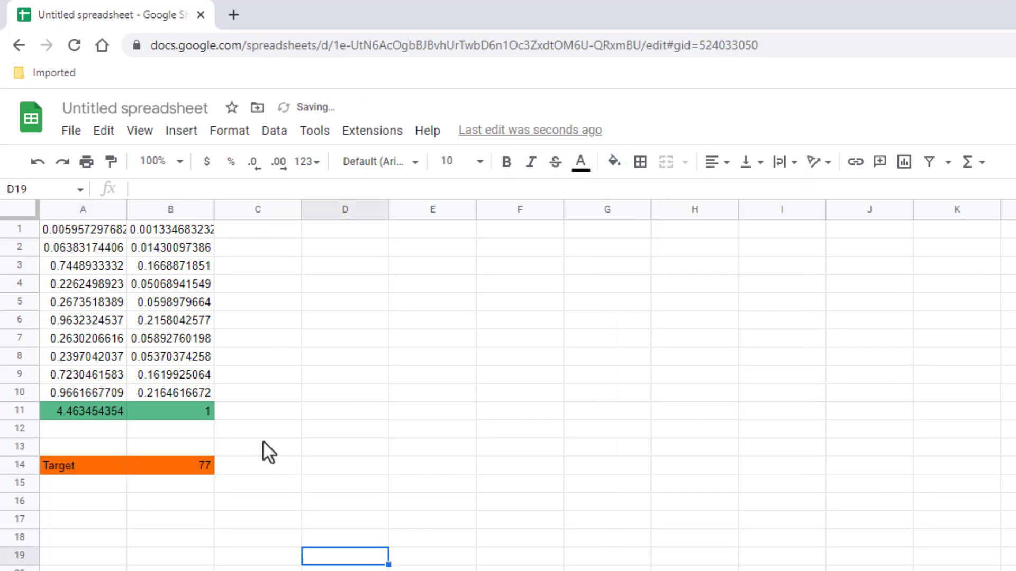
Enter =B1*$B$14 in C1 and autofill it down column C.
left_click(250, 228)
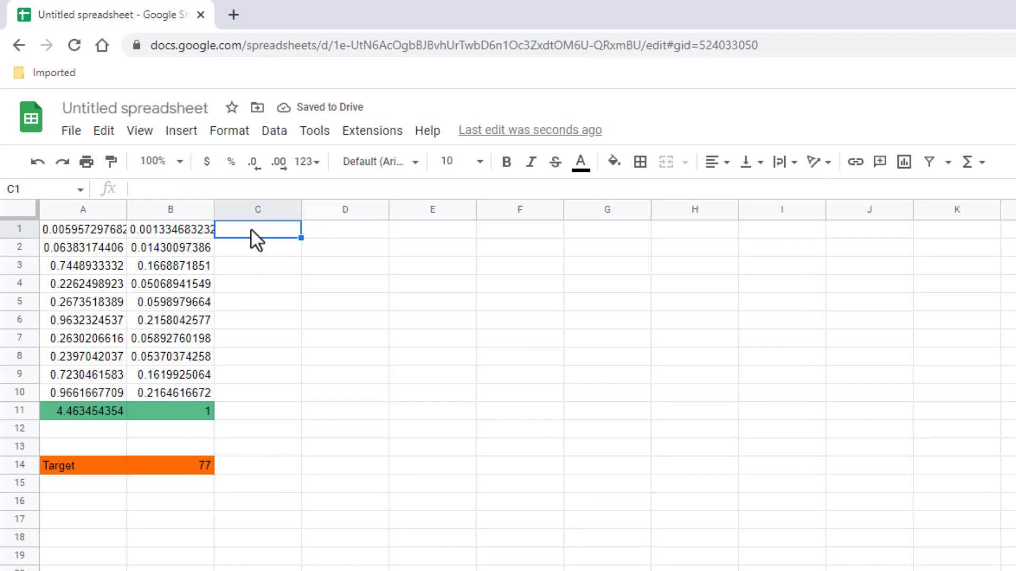
type("=")
left_click(180, 229)
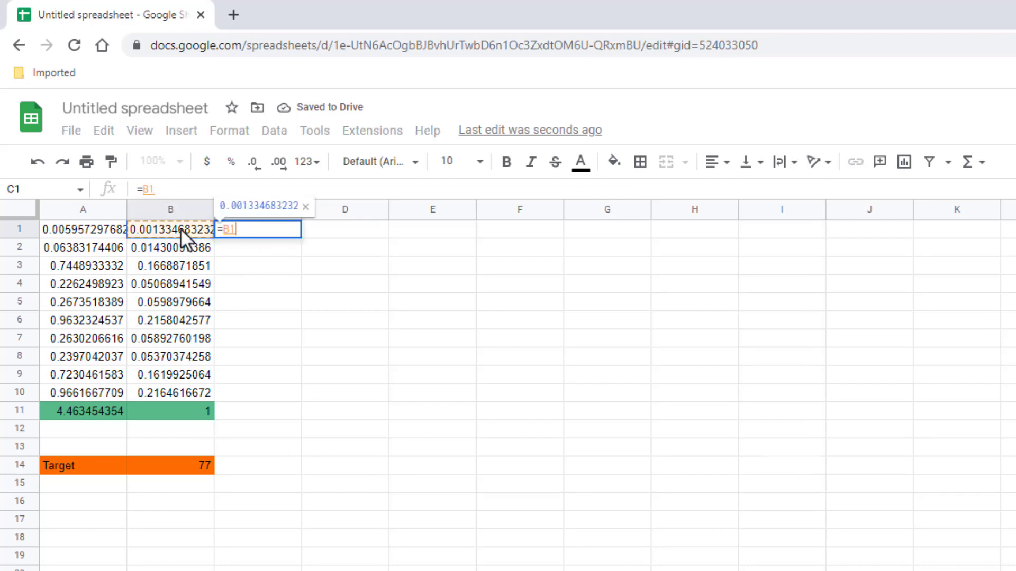
type("*")
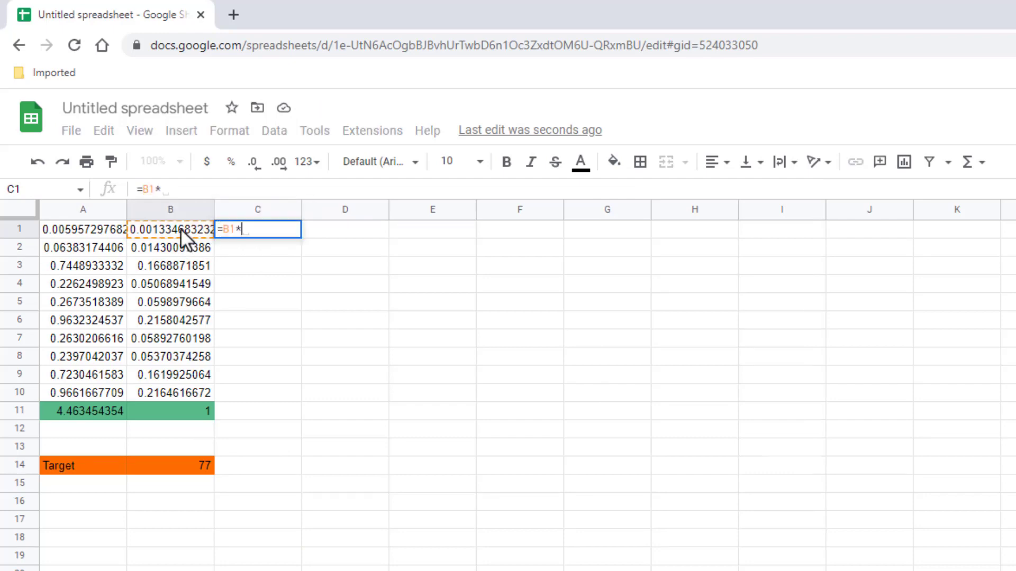
left_click(174, 465)
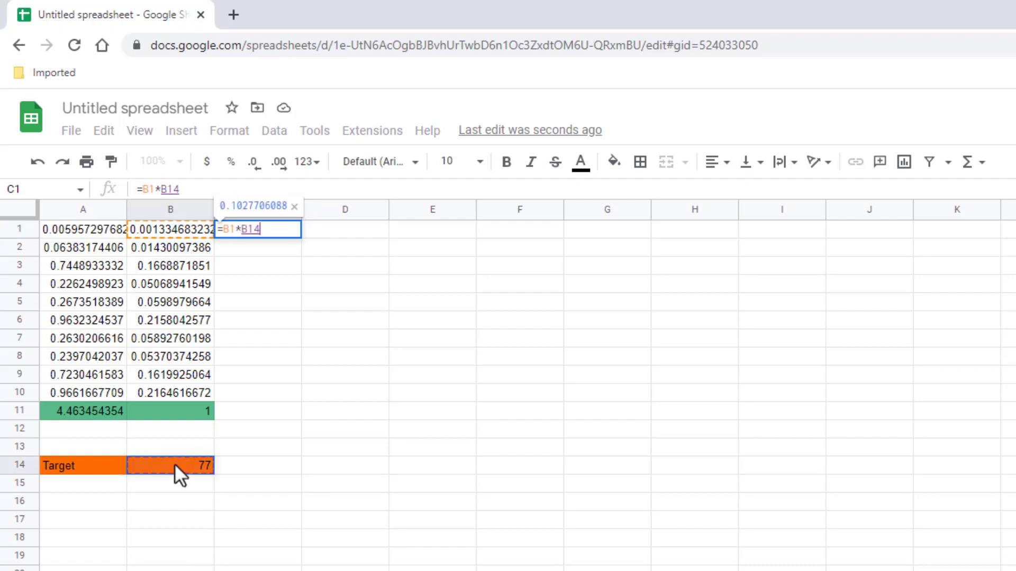
key("F4")
key("Return")
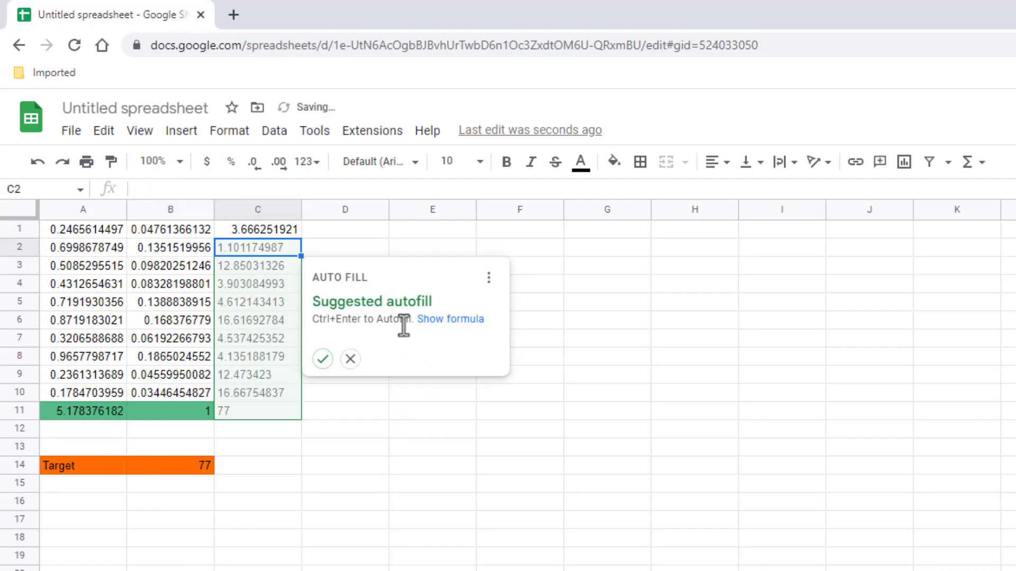
left_click(323, 359)
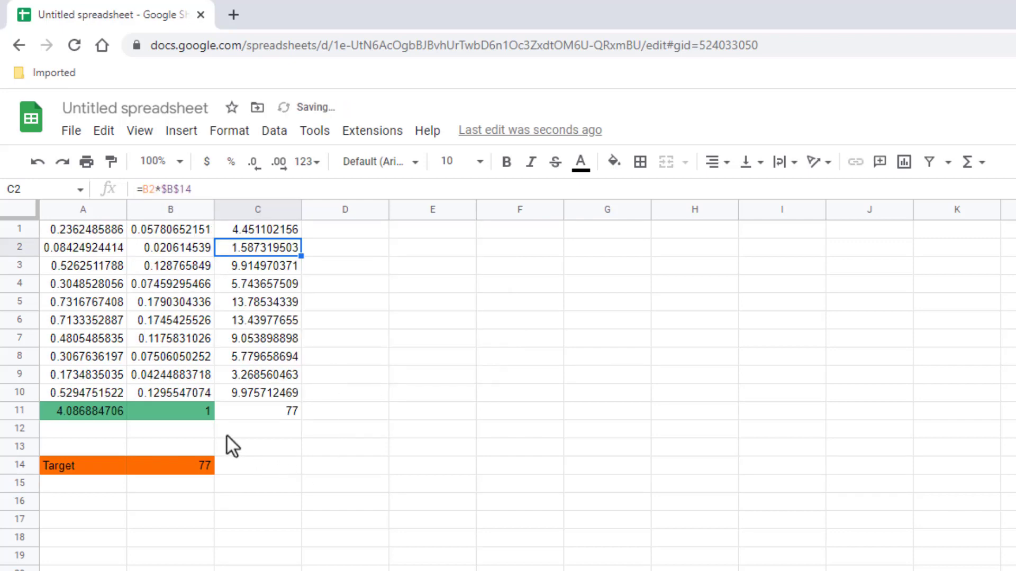
Copy B11's green total formula across into C11 and check it.
left_click(200, 411)
left_click_drag(213, 419, 280, 421)
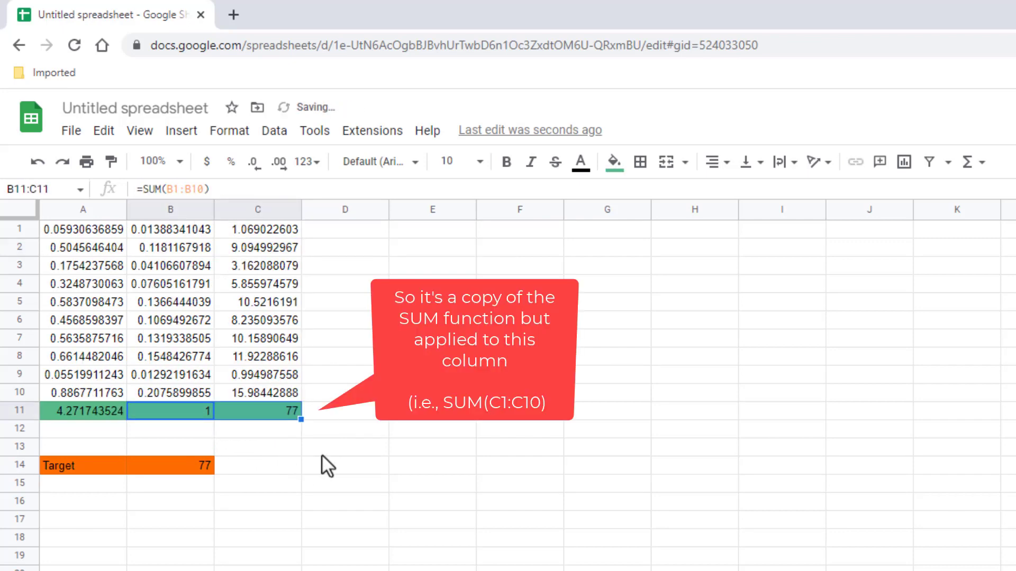
left_click(269, 411)
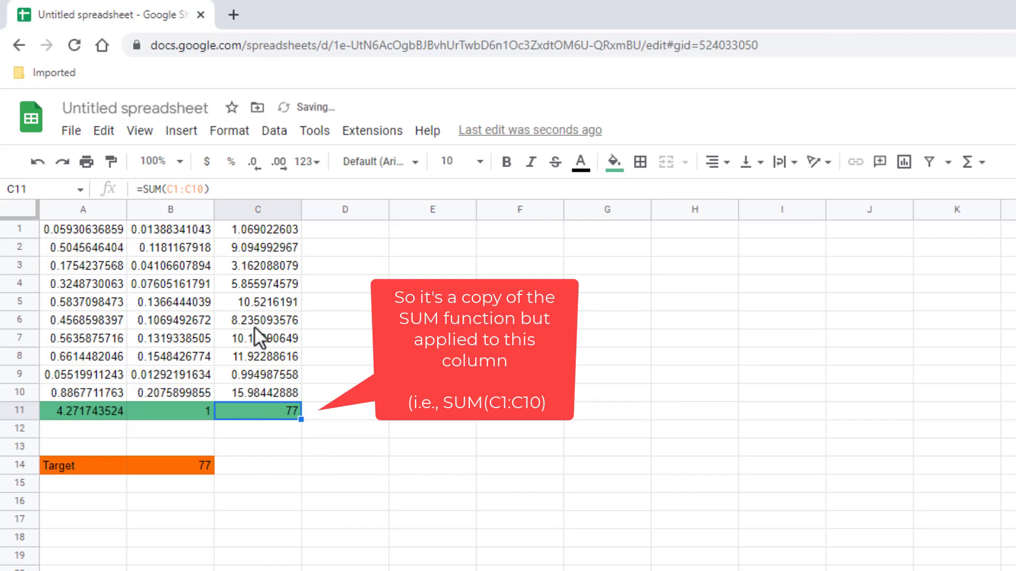
left_click(271, 450)
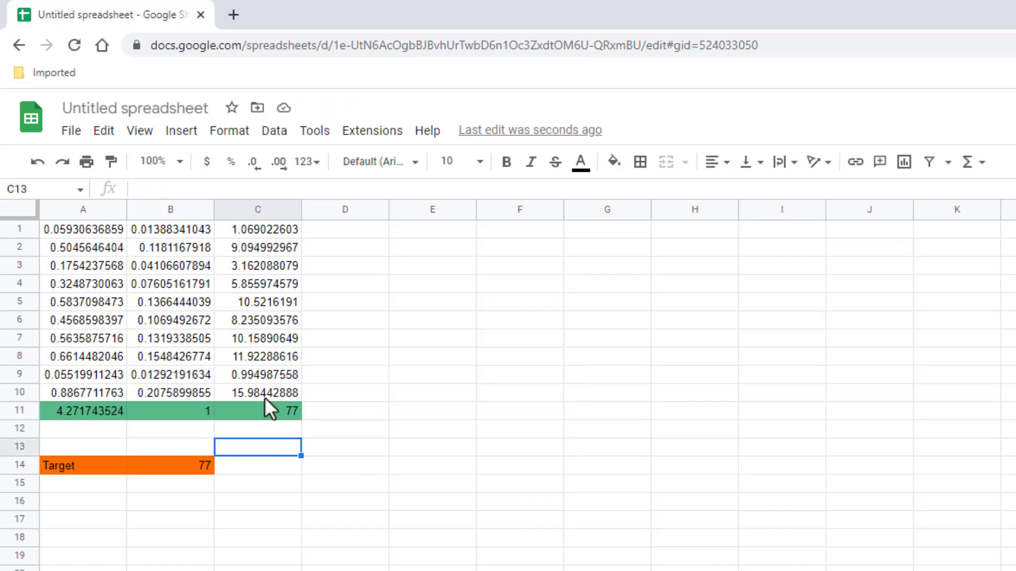
Regenerate all random values by deleting in an empty cell.
left_click(377, 399)
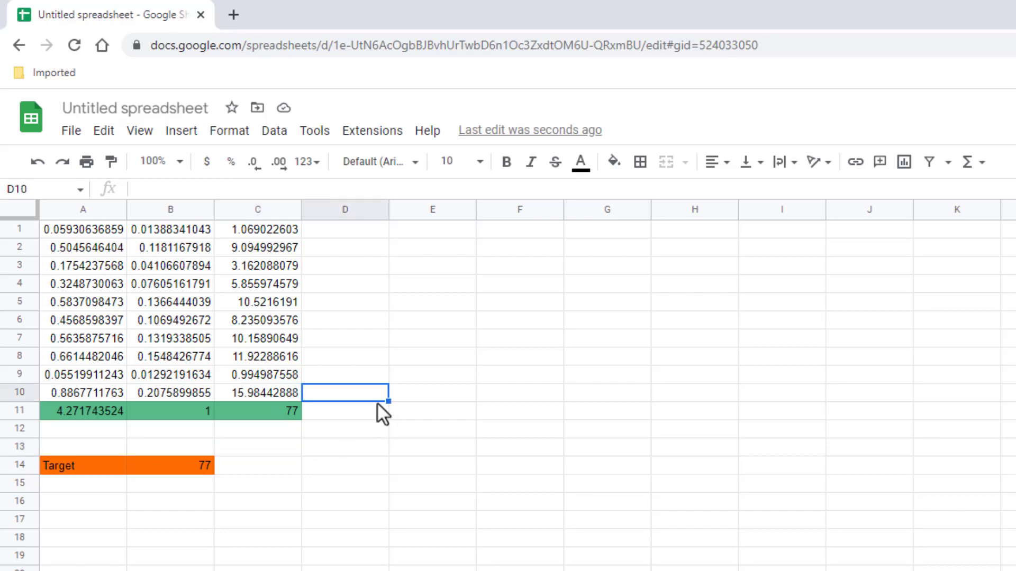
left_click(466, 395)
key("Delete")
key("Delete")
key("Delete")
key("Delete")
key("Delete")
key("Delete")
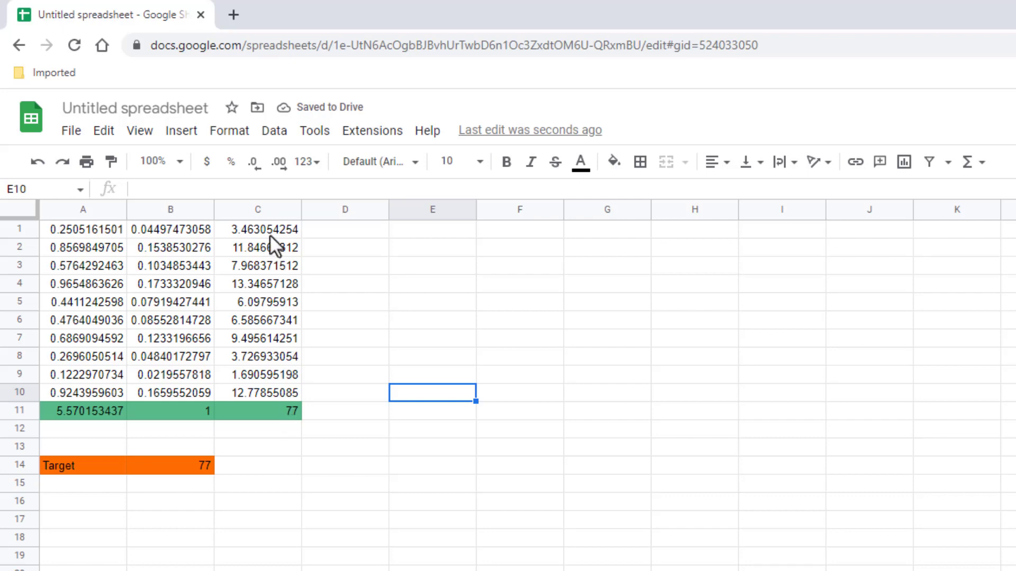
Change C1's formula to =round(B1*$B$14,0) so it shows a whole number.
left_click(242, 228)
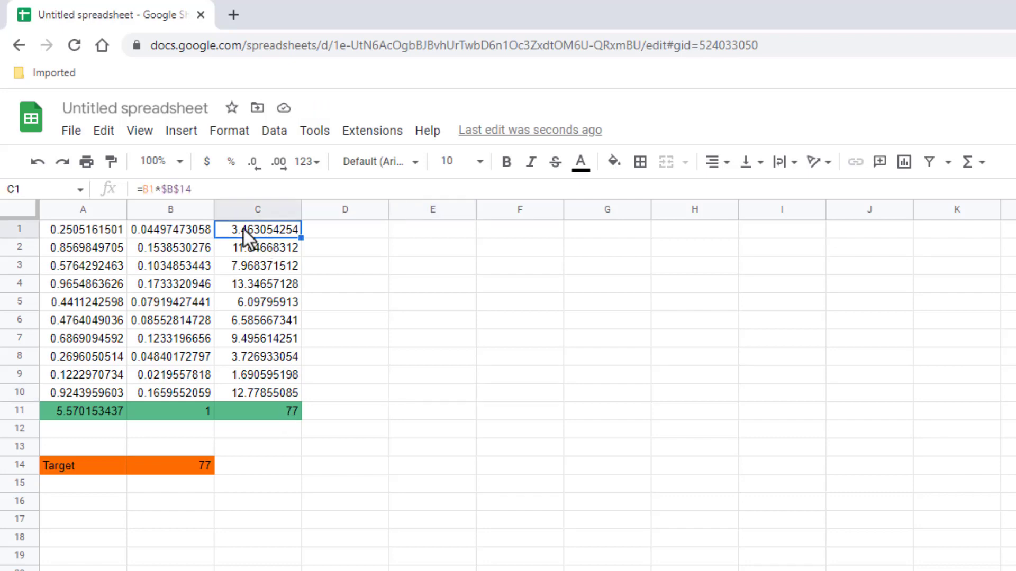
left_click(144, 189)
type("round(B1*$B$14")
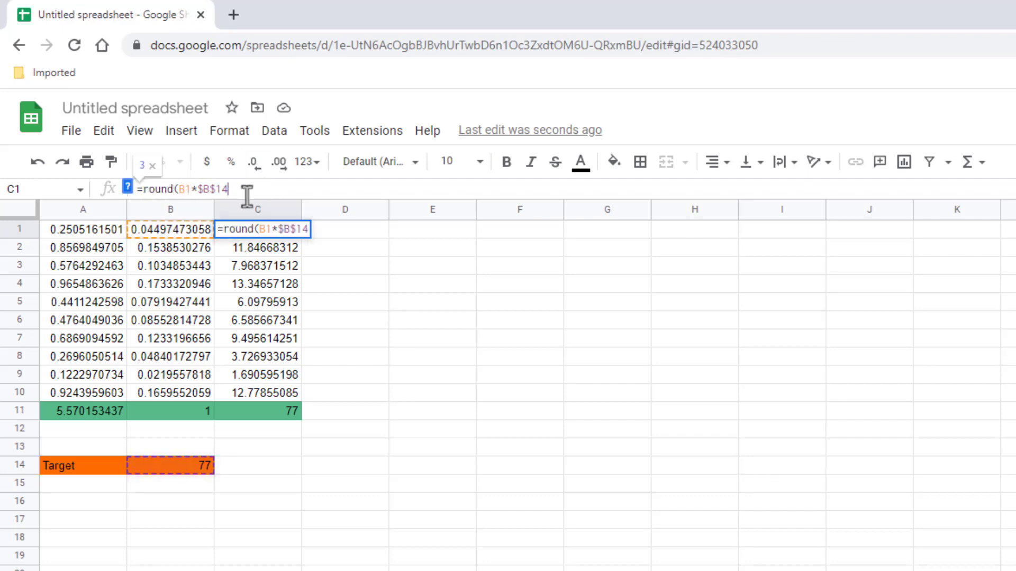
type(",0)")
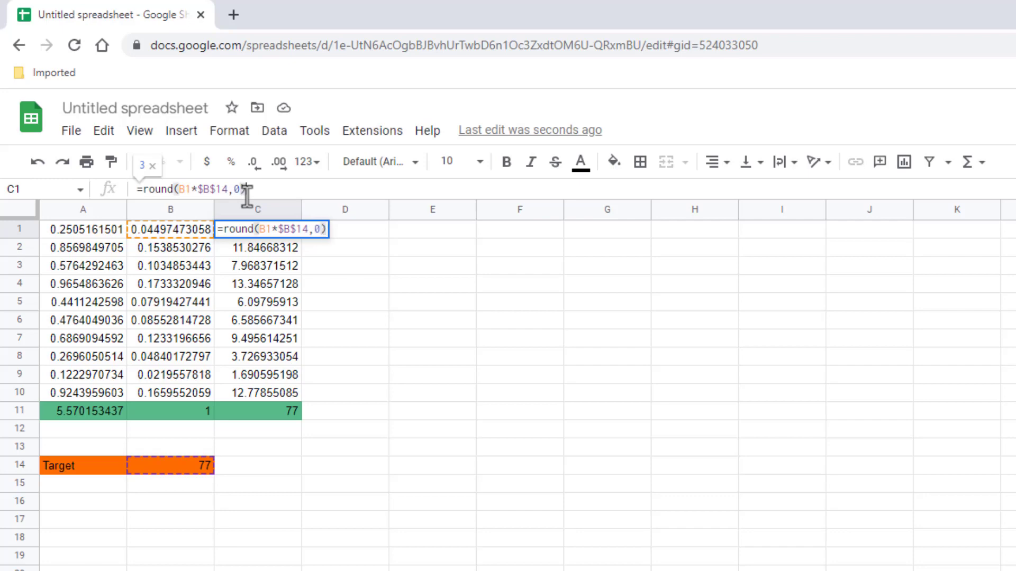
key("Return")
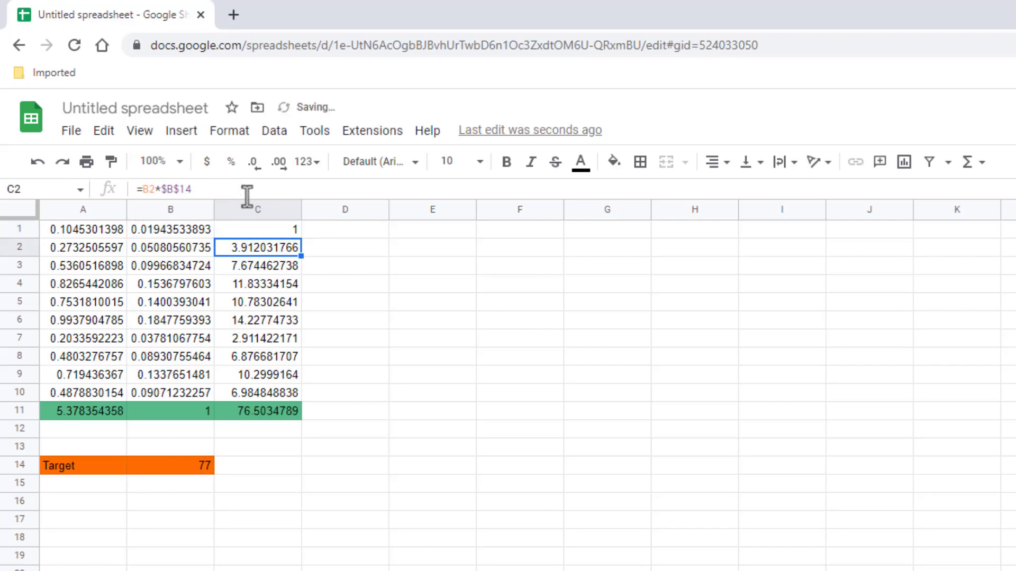
left_click(268, 230)
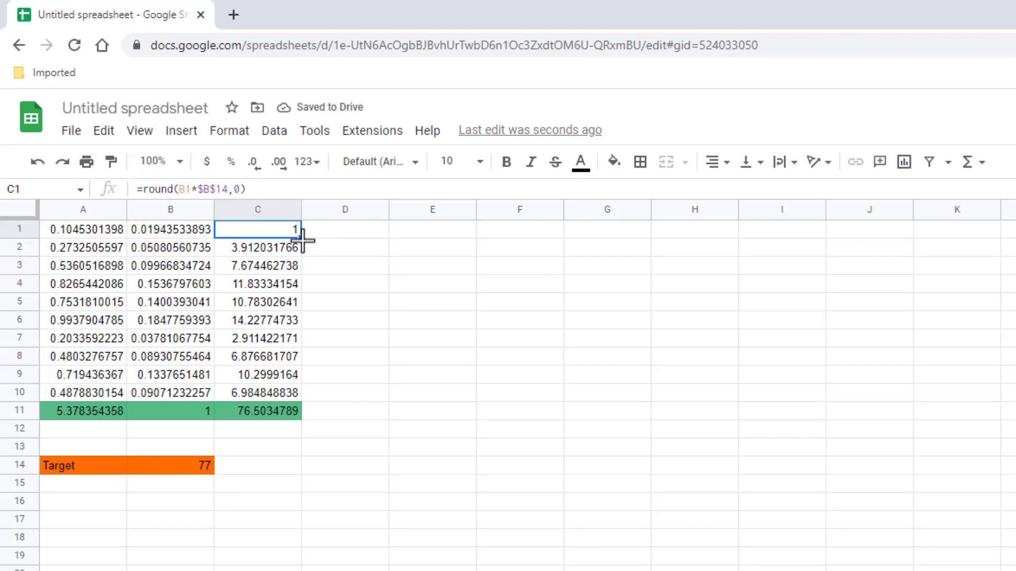
Fill the rounding formula down C1:C10 so column C holds whole numbers.
left_click_drag(300, 238, 288, 393)
left_click(527, 502)
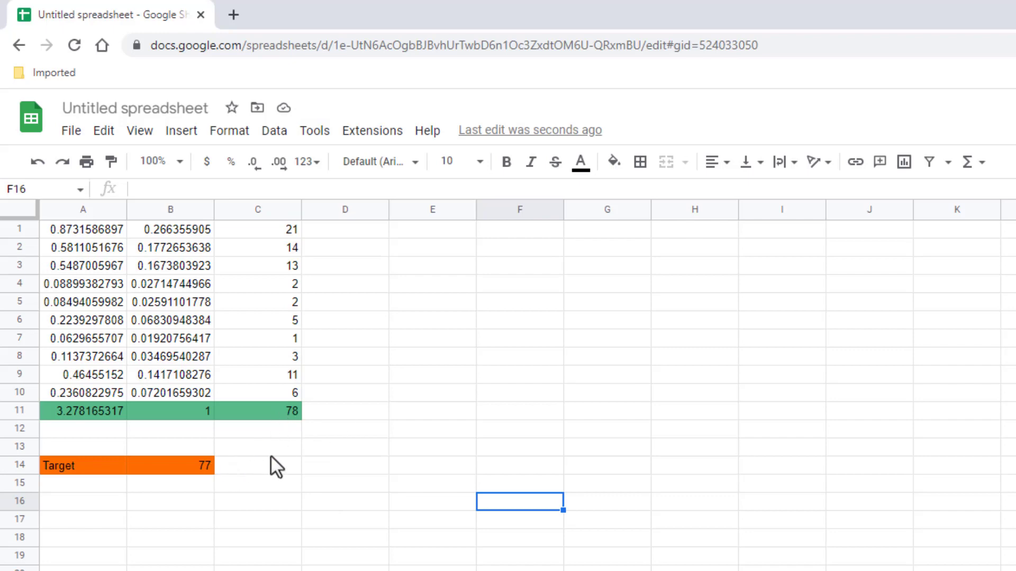
left_click(355, 445)
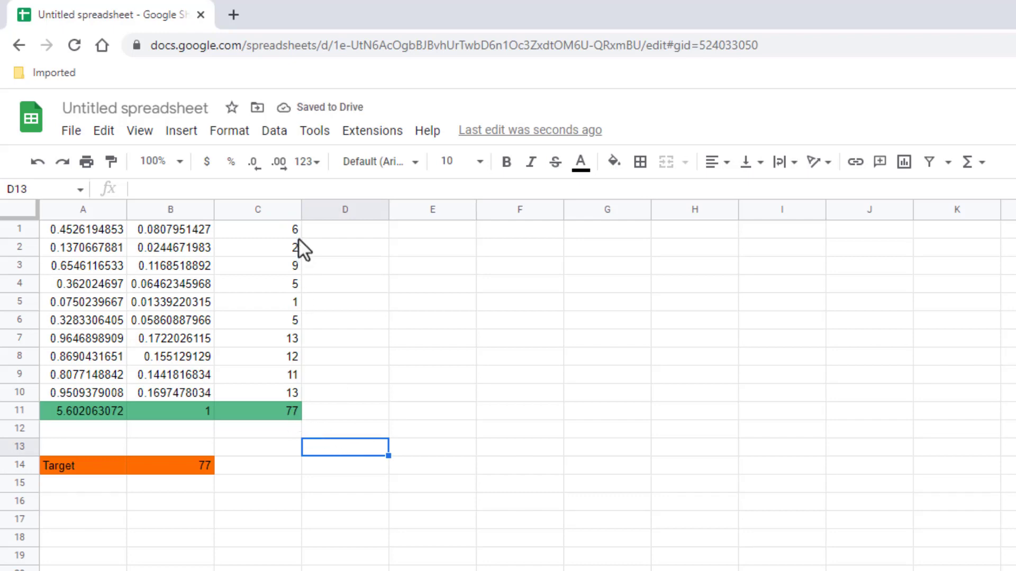
key("Up")
key("Right")
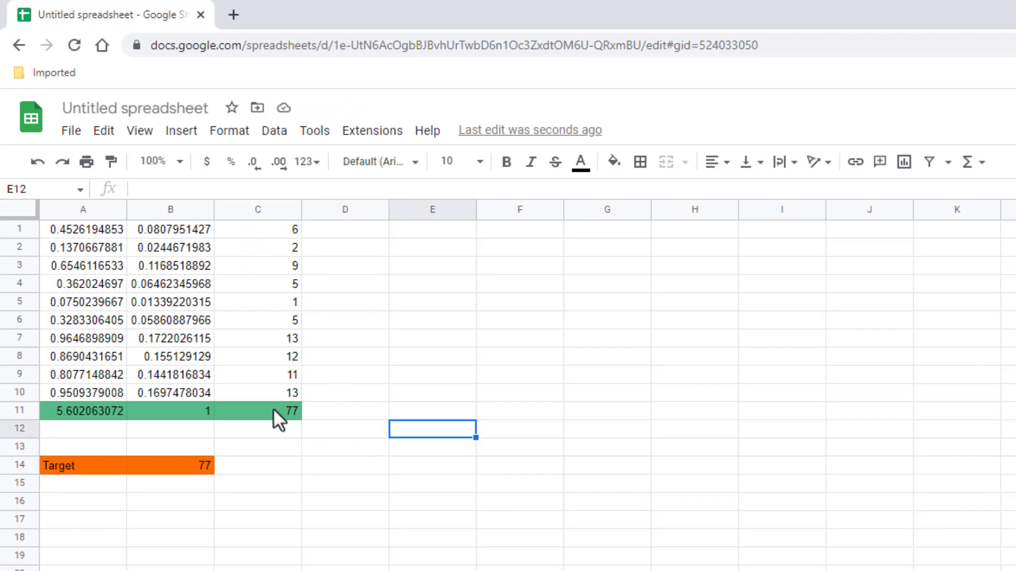
Change the target in B14 to 664 and regenerate the random values.
left_click(179, 466)
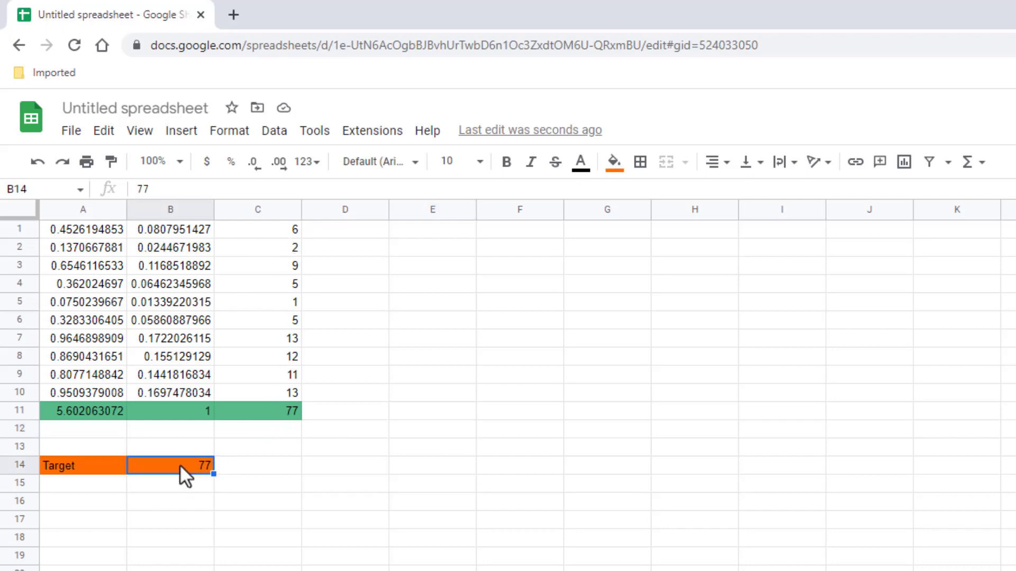
type("664")
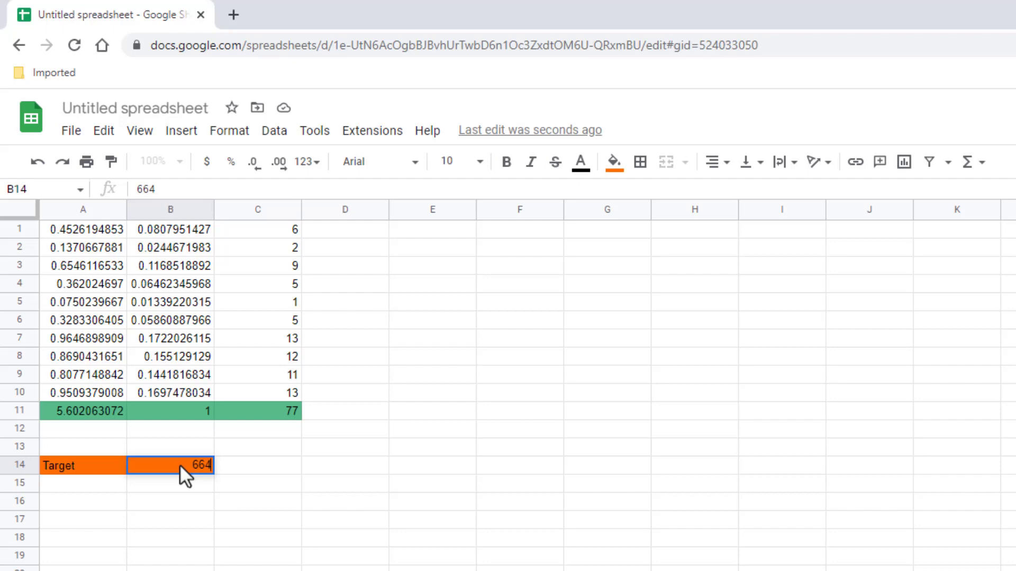
key("Return")
left_click(337, 465)
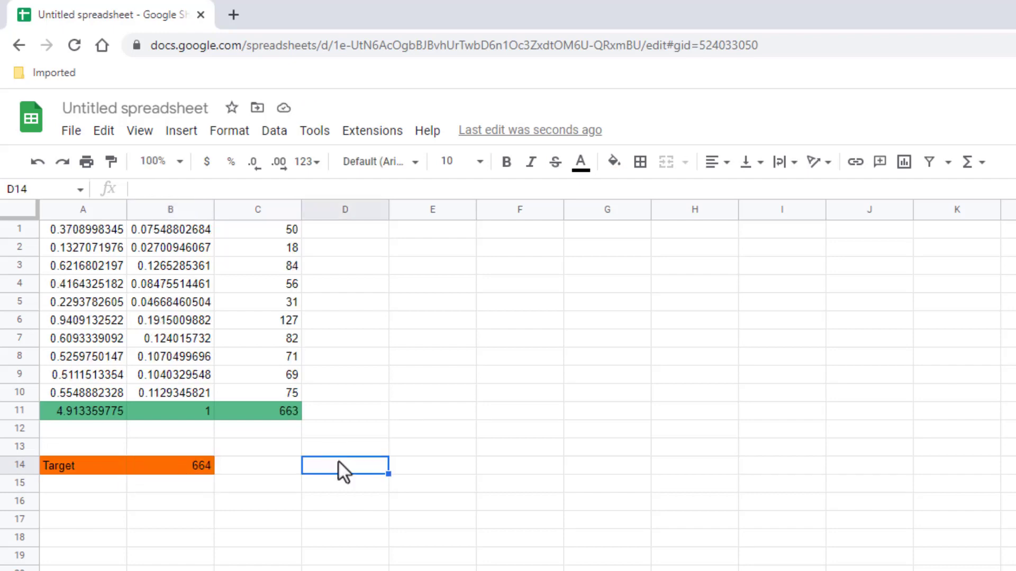
key("Delete")
key("Delete")
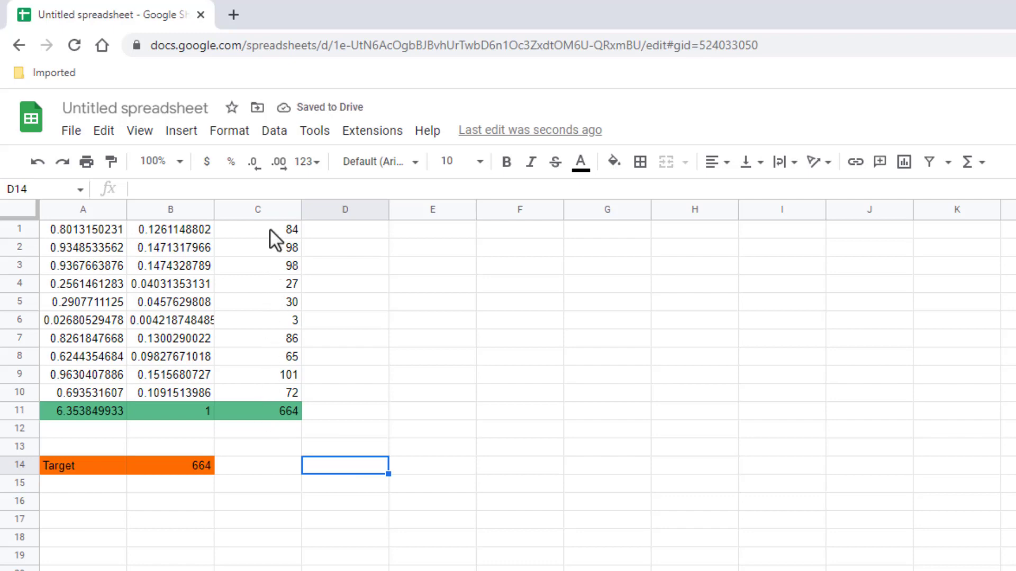
Give C11 a conditional format that fills it bright red when not equal to =b14.
left_click(253, 411)
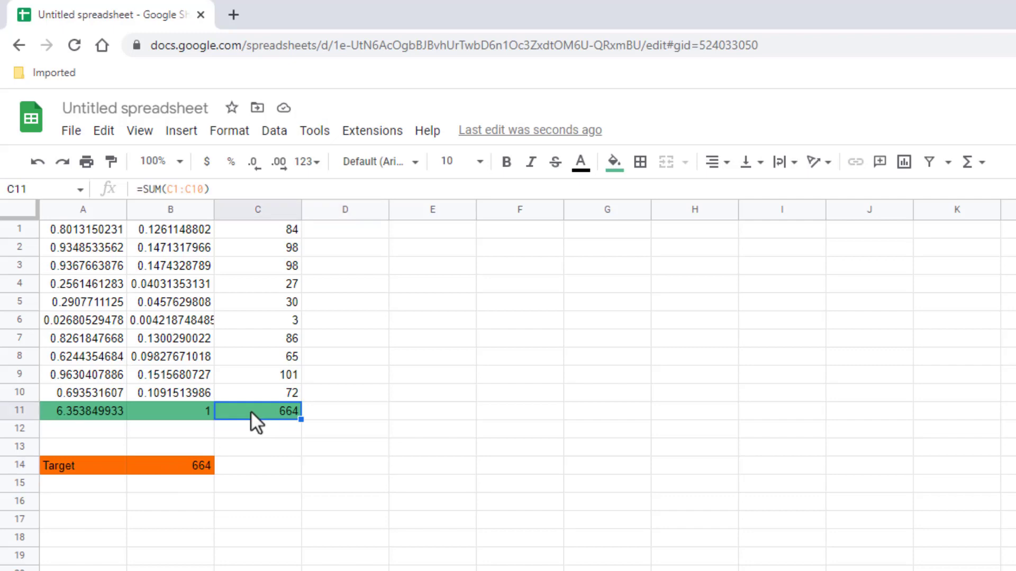
left_click(228, 137)
left_click(283, 427)
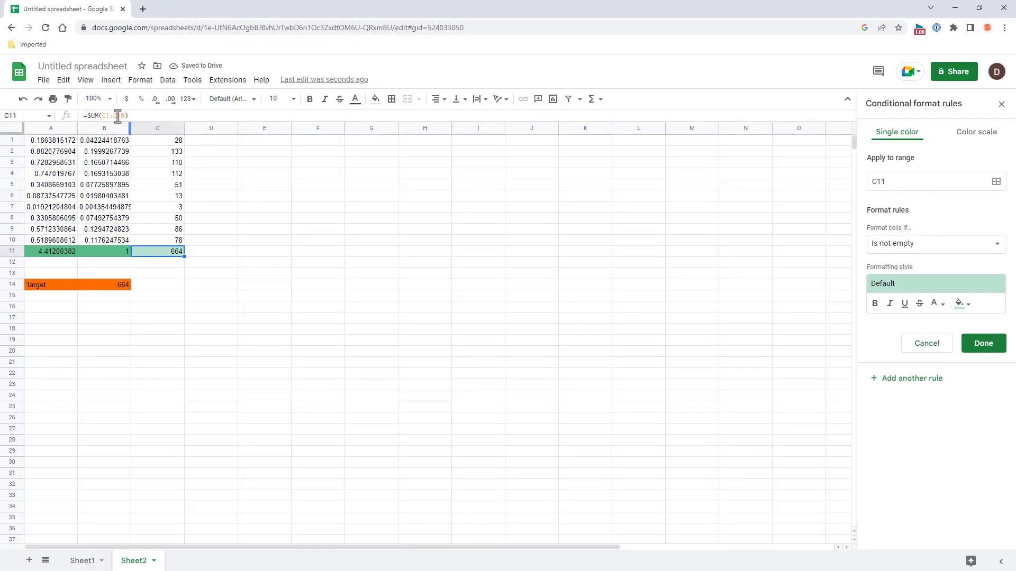
left_click(919, 245)
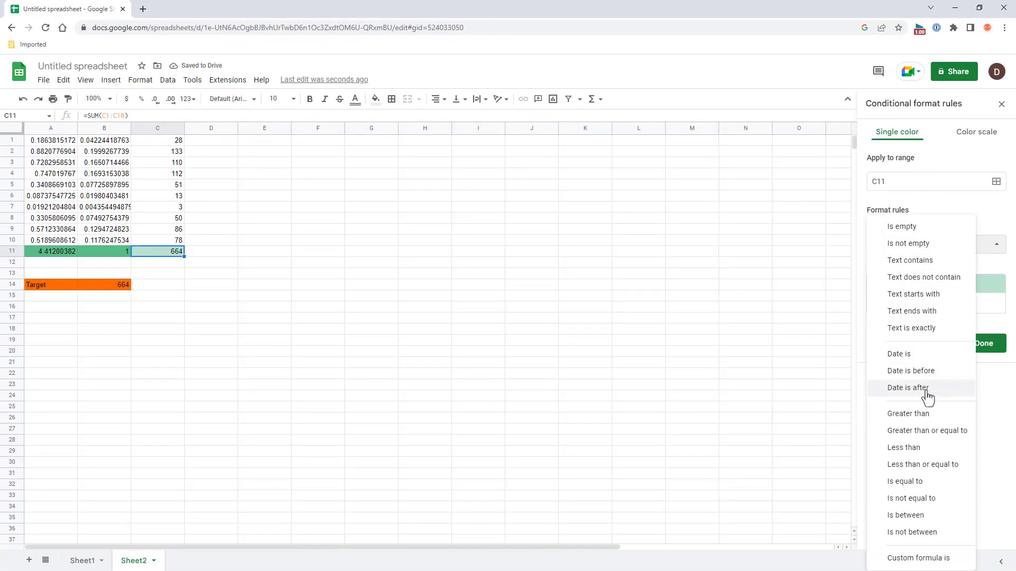
left_click(914, 499)
left_click(898, 270)
type("=")
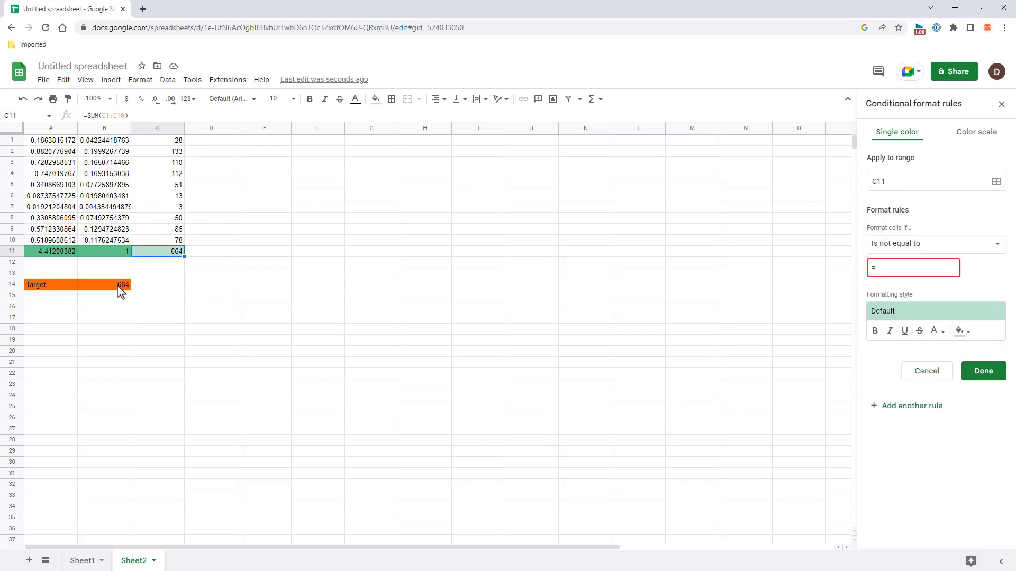
type("b14")
left_click(961, 331)
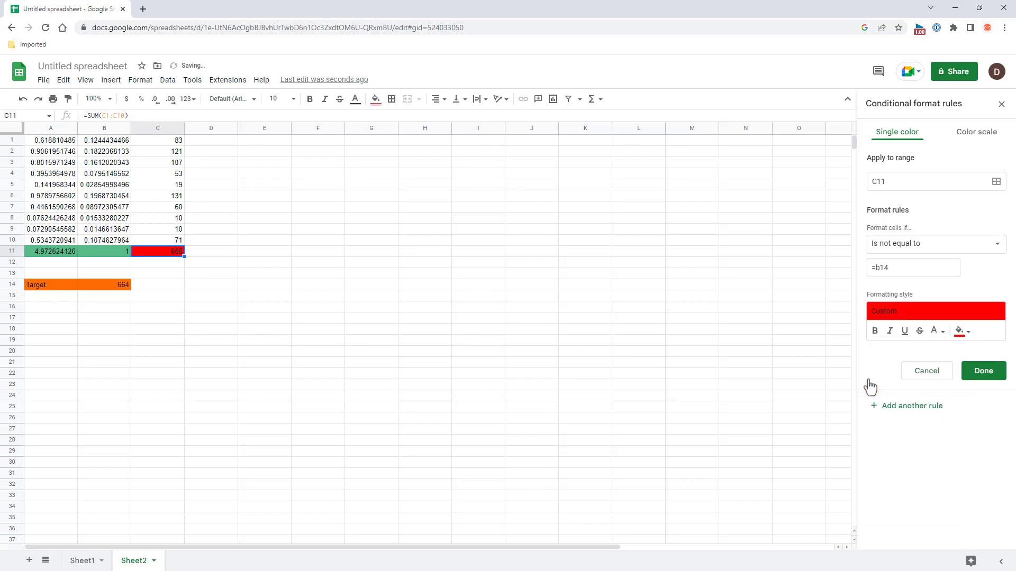
left_click(867, 379)
left_click(983, 371)
left_click(396, 376)
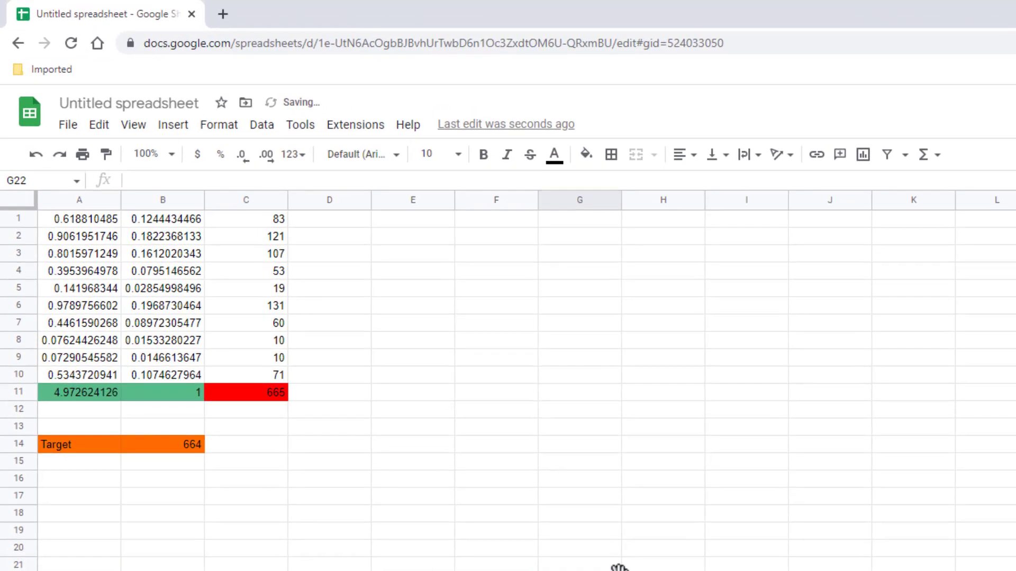
Regenerate the random values until C11 totals 664, then select C1:C10.
left_click(409, 436)
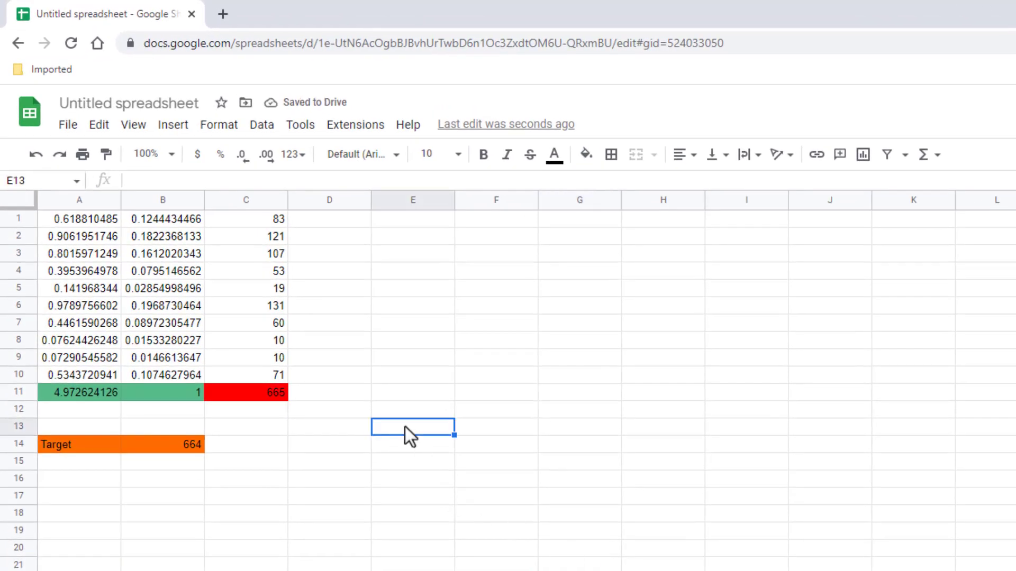
key("Delete")
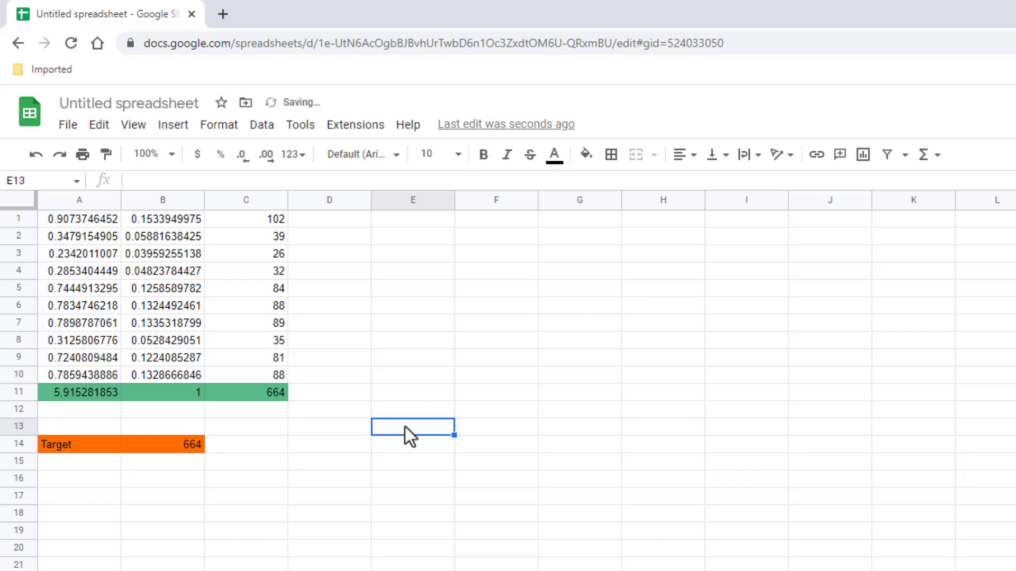
key("Delete")
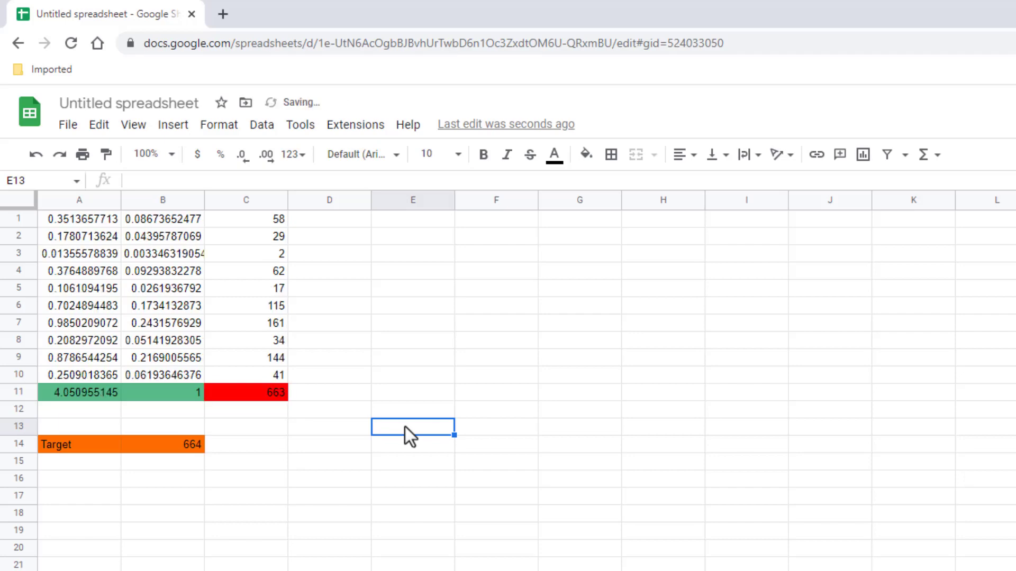
key("Delete")
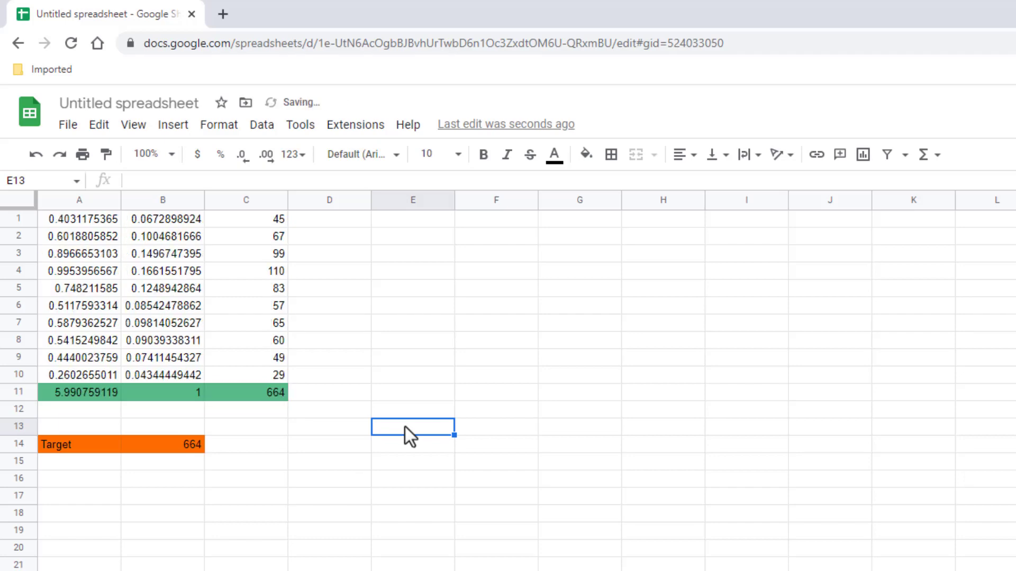
key("Delete")
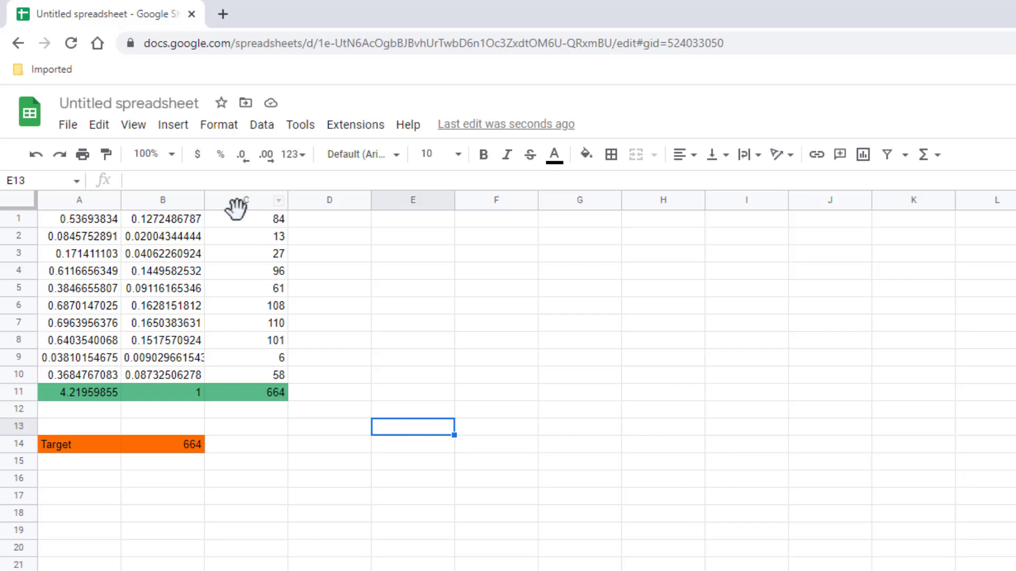
left_click_drag(239, 217, 240, 374)
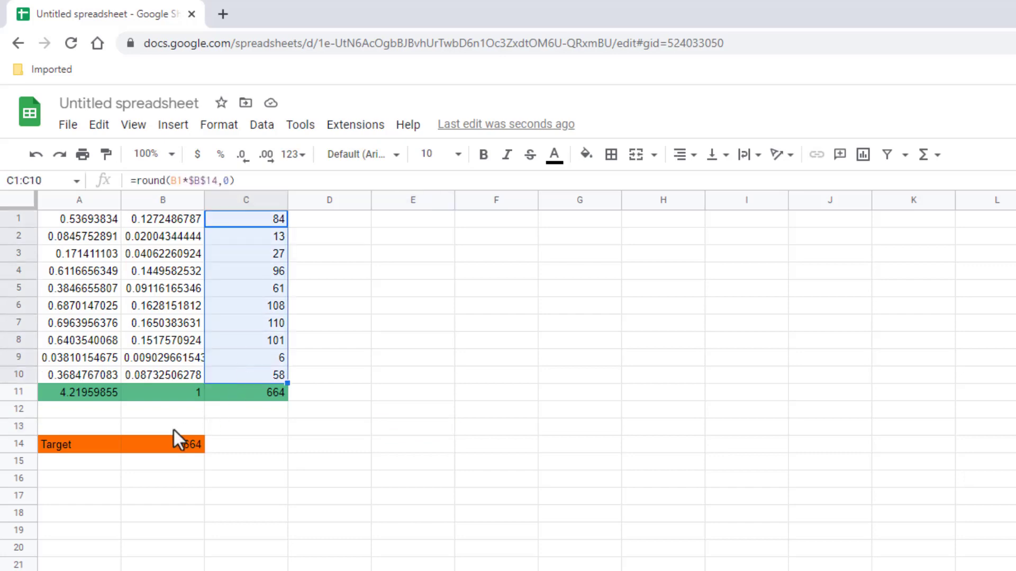